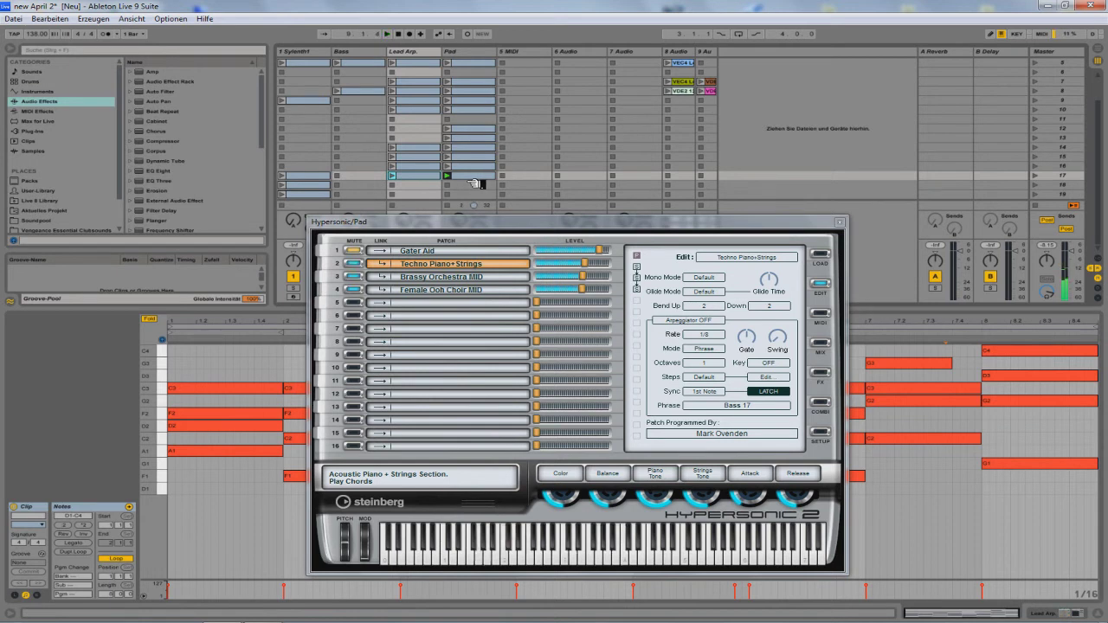
Step: Launch the Lead Arp clip in scene 17, close the Hypersonic window, and launch the Dub Drums loop in the 8 Audio track
click(392, 177)
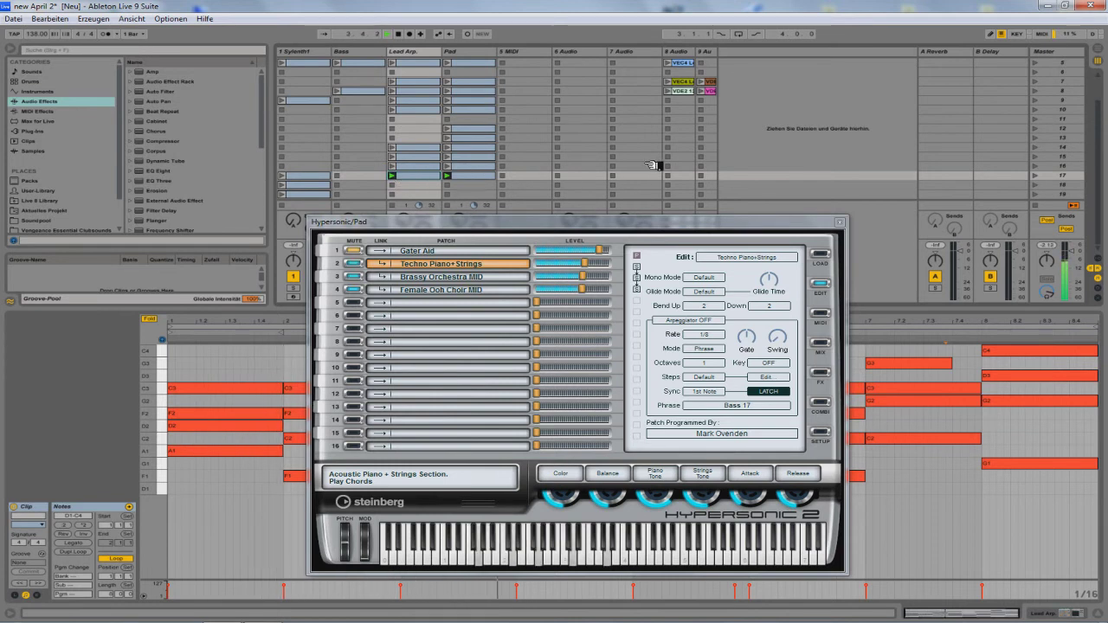
click(838, 224)
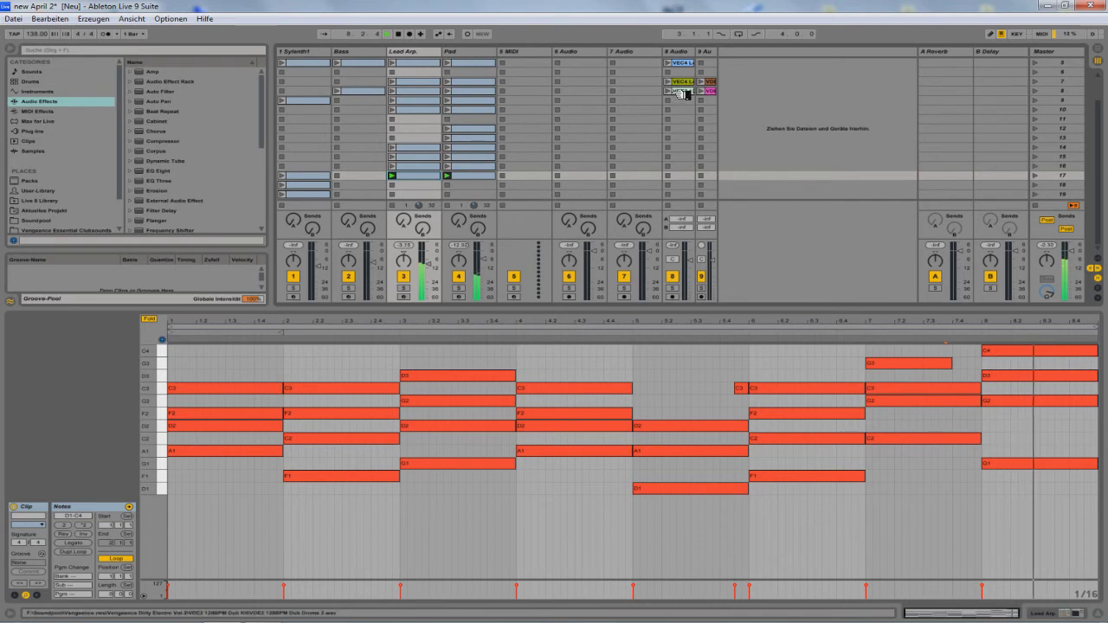
click(681, 92)
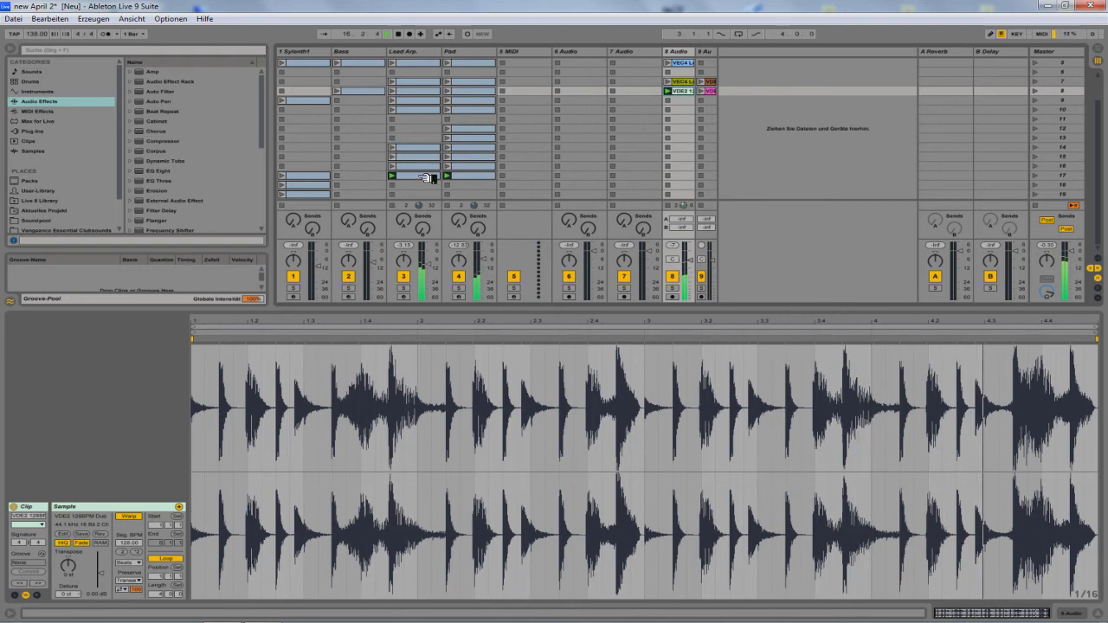
Step: Copy the scene 17 Lead Arp clip into the Bass track's scene 17 slot and launch it
click(419, 176)
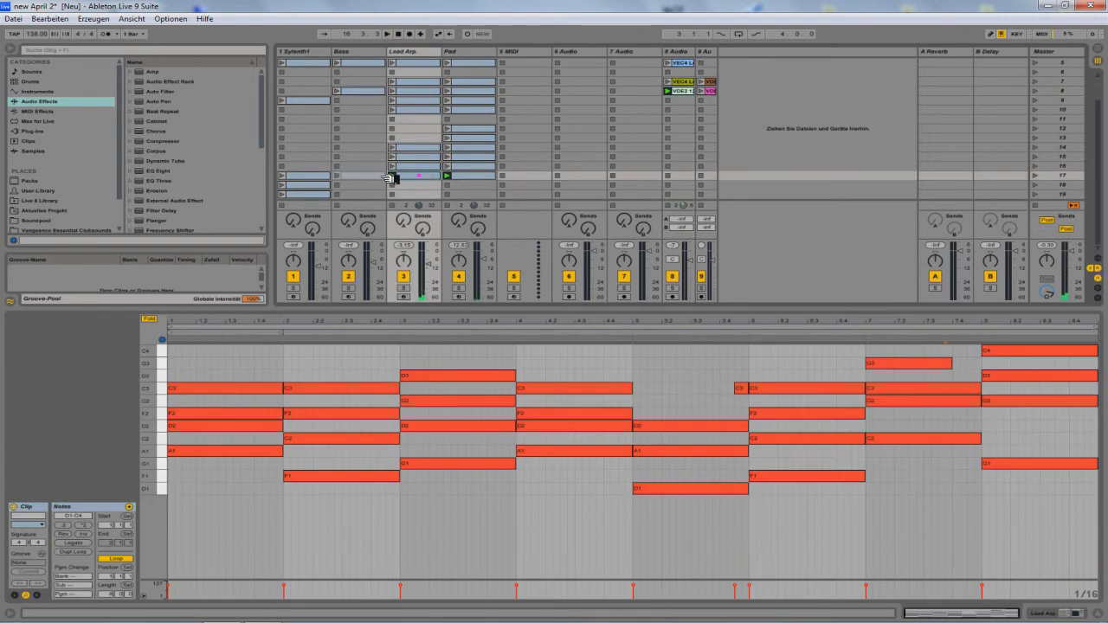
click(372, 177)
click(339, 177)
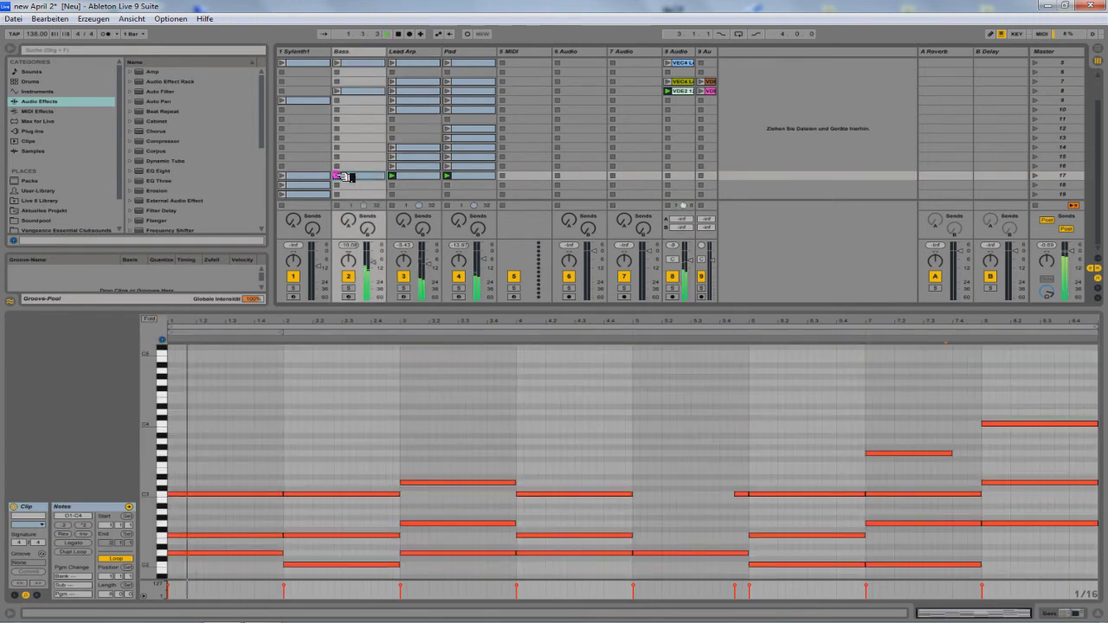
Step: Examine the bass clip's chords, selecting the top note in each bar and the individual lower notes of bar 1
scroll(340, 421, down, 5)
scroll(336, 419, up, 2)
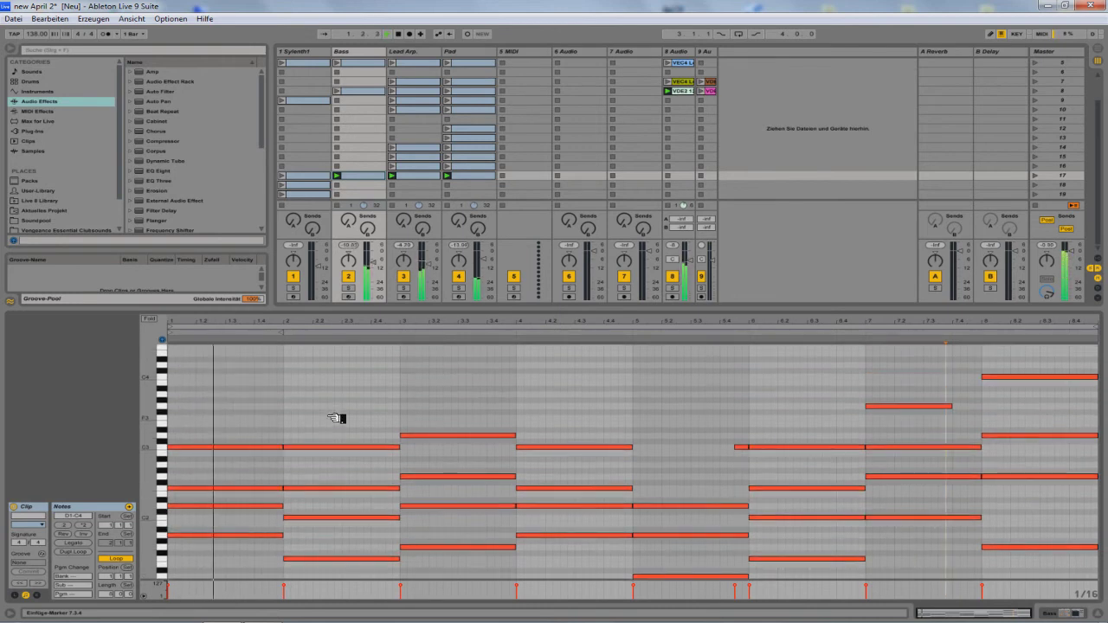
drag(202, 404, 487, 439)
drag(259, 399, 332, 450)
drag(413, 389, 462, 450)
drag(545, 410, 606, 452)
drag(723, 405, 759, 465)
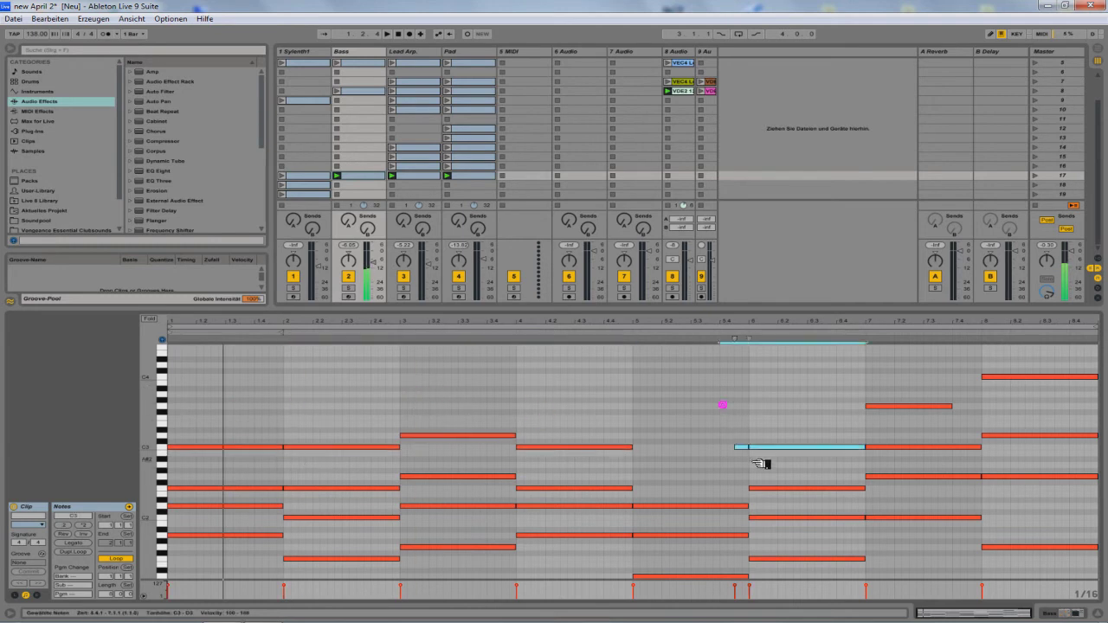
drag(901, 427, 920, 459)
drag(896, 384, 910, 429)
drag(1013, 358, 1053, 398)
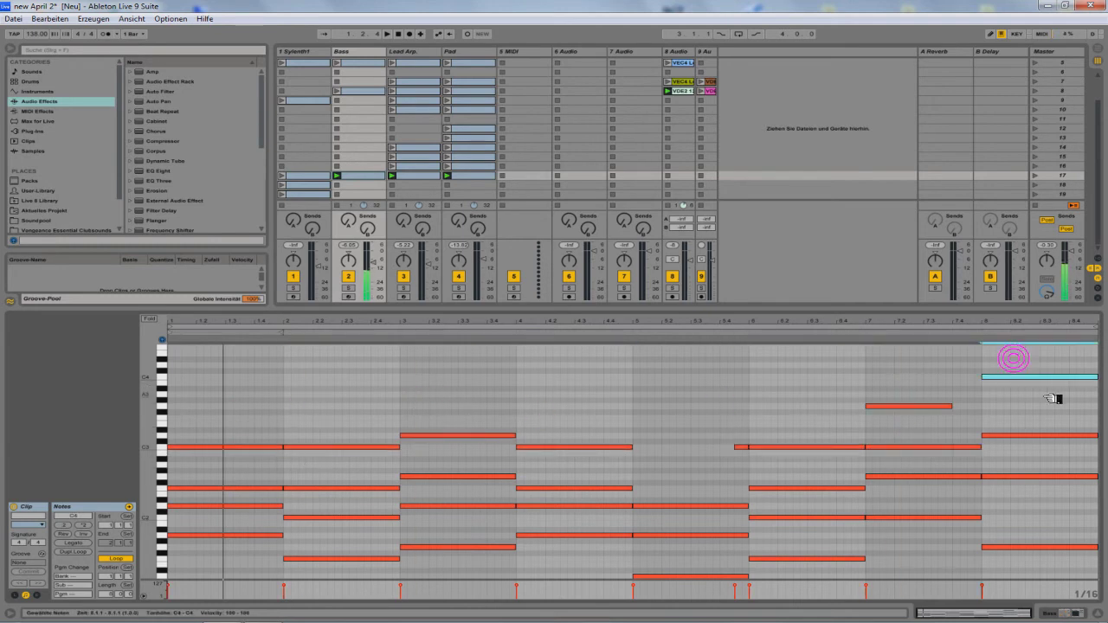
click(203, 487)
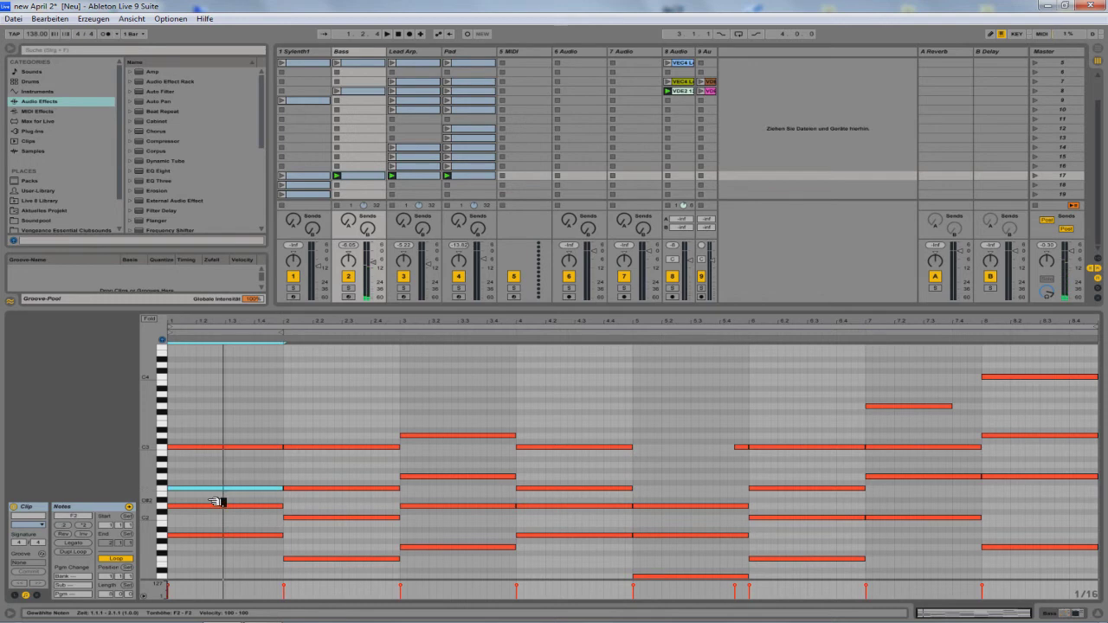
click(214, 505)
click(218, 535)
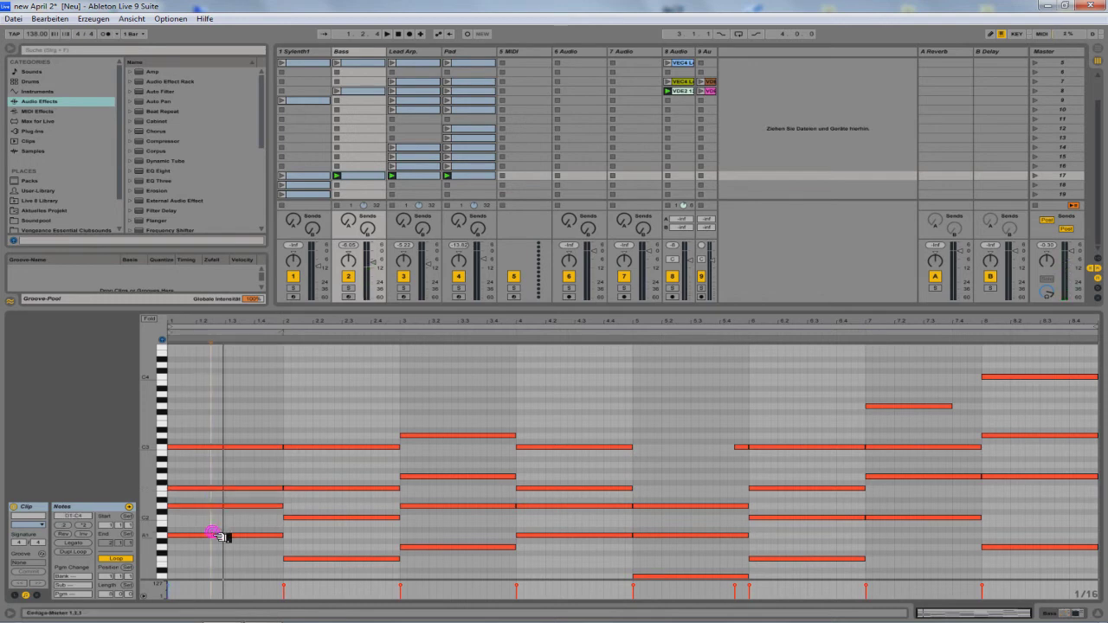
Step: Try deleting the two lowest chord notes in each of bars 1 to 5 of the bass clip and play it
drag(199, 553, 218, 502)
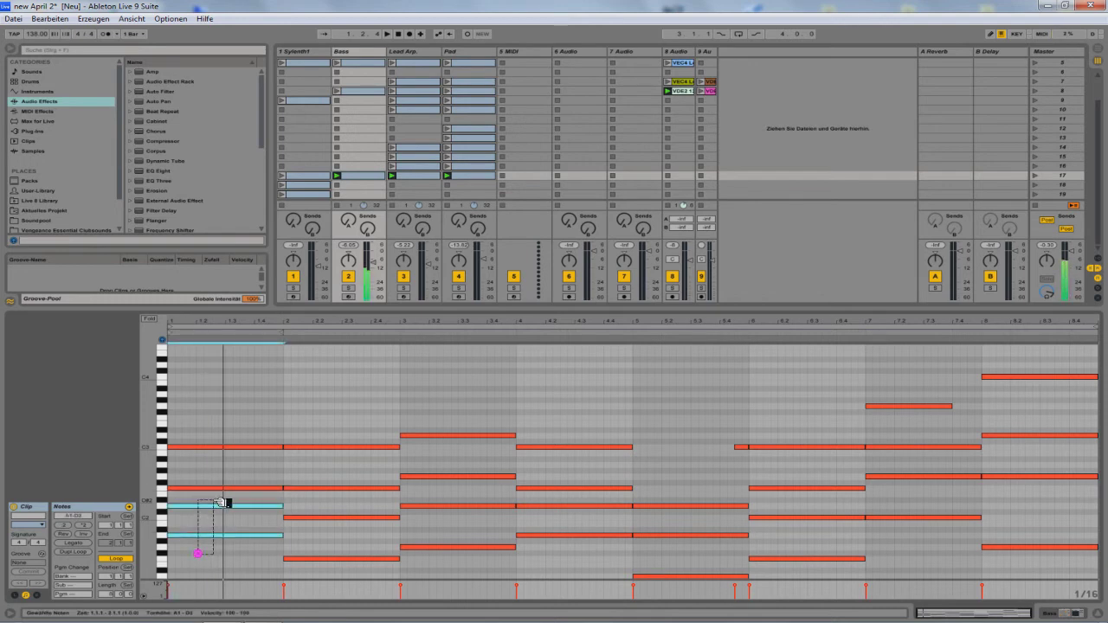
key(Delete)
drag(318, 567, 334, 520)
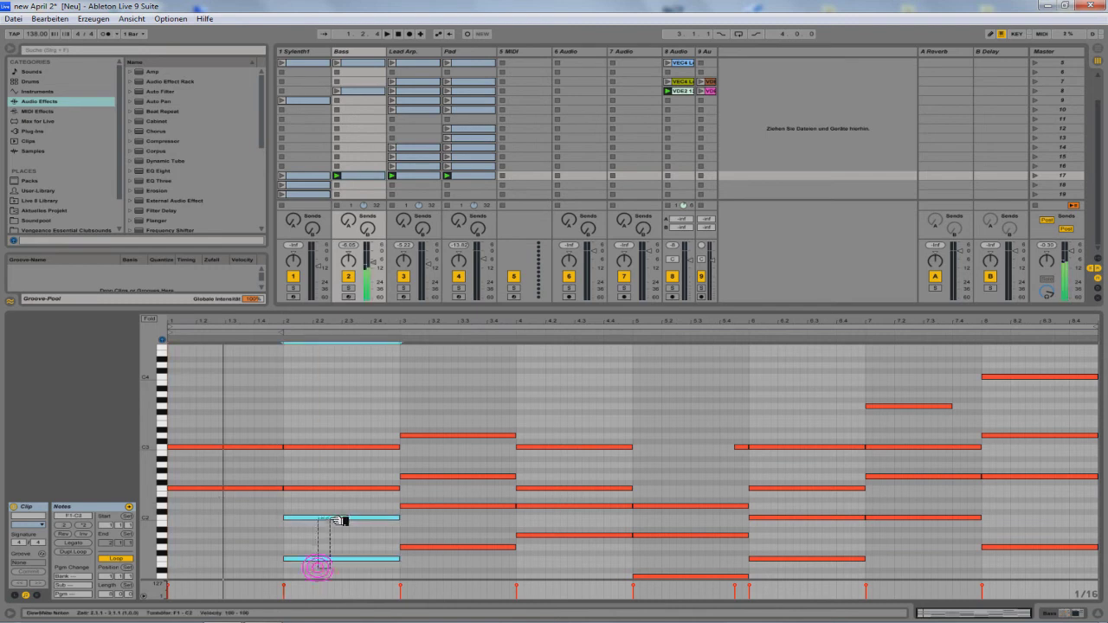
drag(456, 555, 567, 510)
key(Delete)
drag(669, 525, 685, 581)
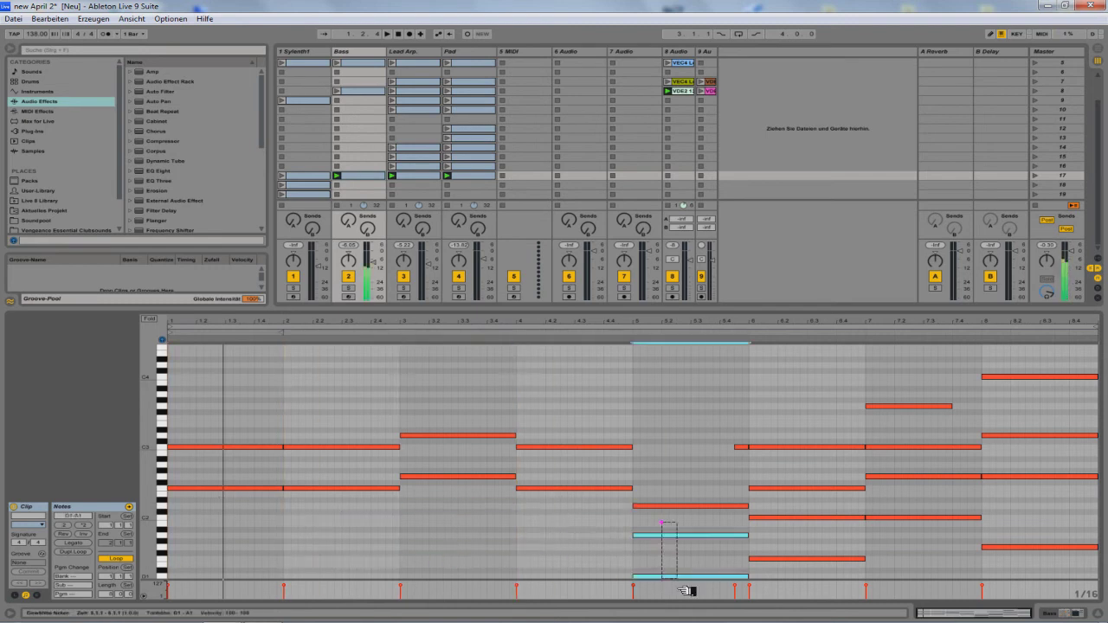
key(Delete)
click(668, 506)
key(space)
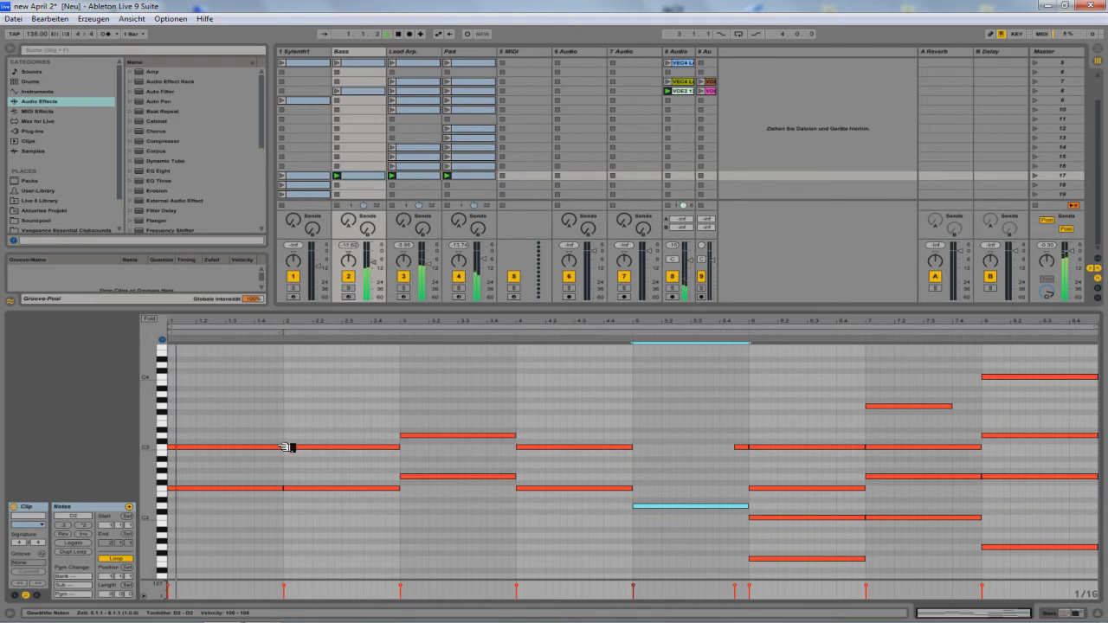
Step: Try deleting the C3 notes in bars 1 and 2, and undo all note deletions made in the bass clip
drag(228, 403, 337, 471)
key(Delete)
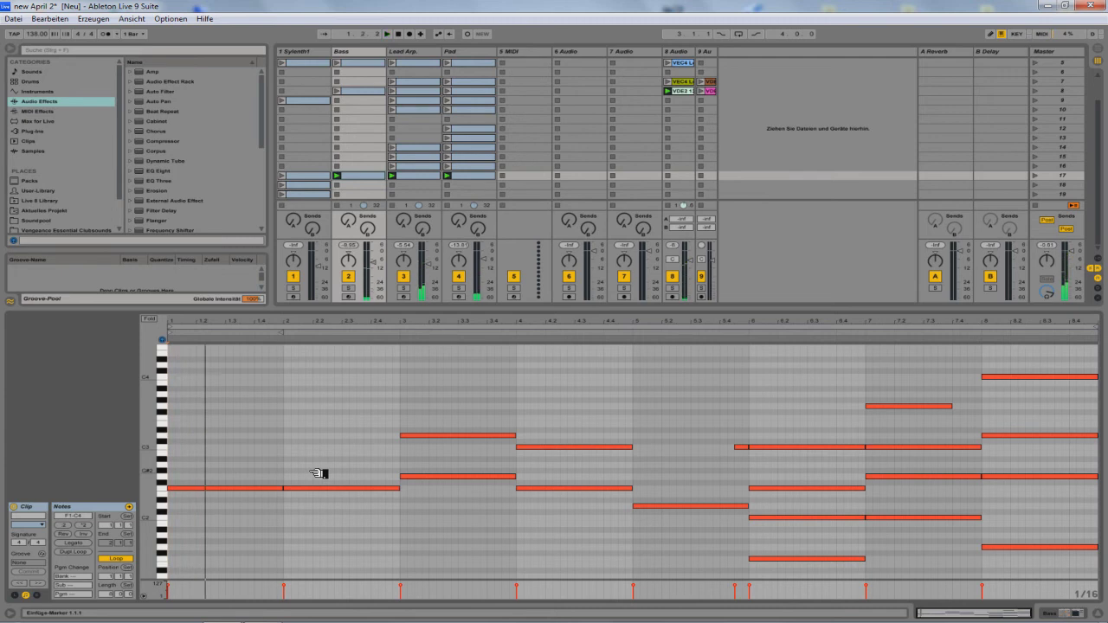
key(ctrl+z)
key(ctrl+z)
key(ctrl+z)
key(ctrl+z)
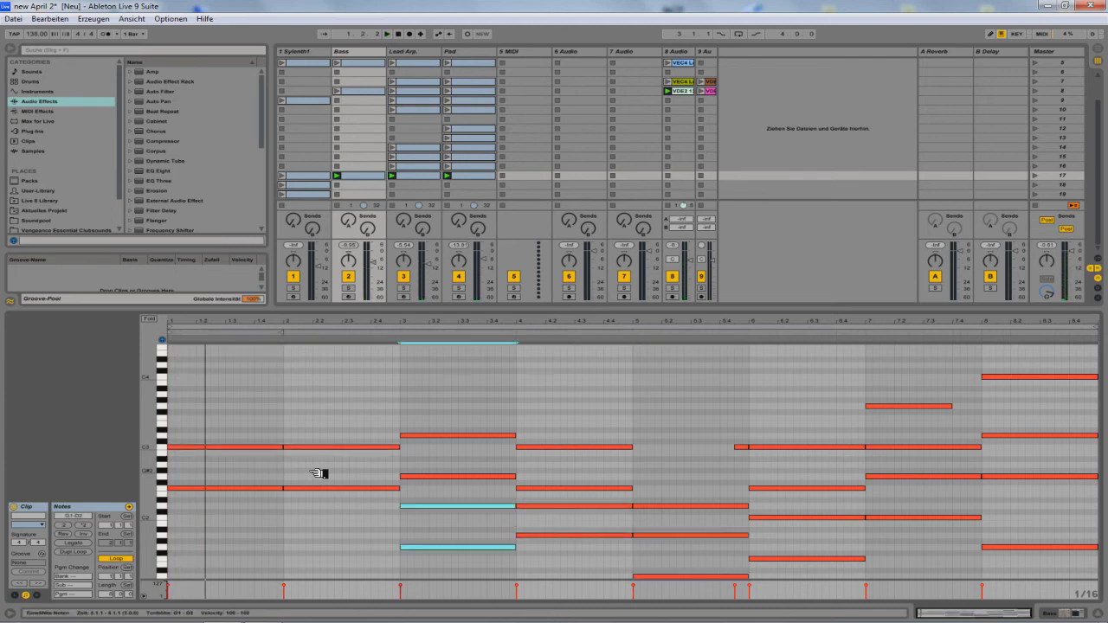
key(ctrl+z)
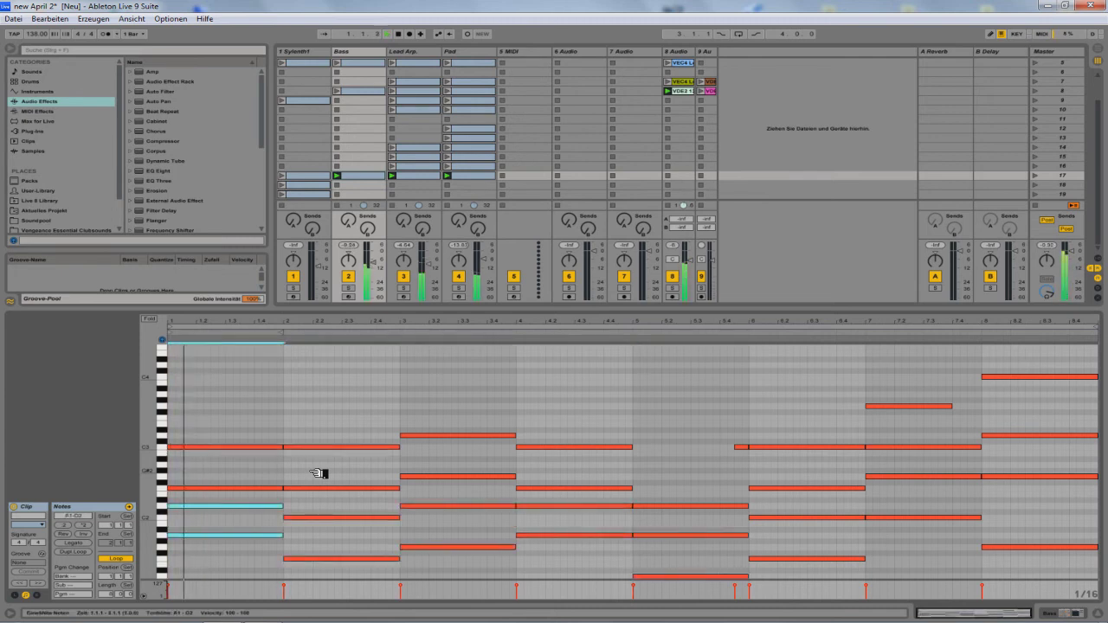
Step: Delete A1, F2 and C3 from bar 1 of the bass clip, keeping only D2, and delete F1 from bar 2
click(196, 492)
click(196, 507)
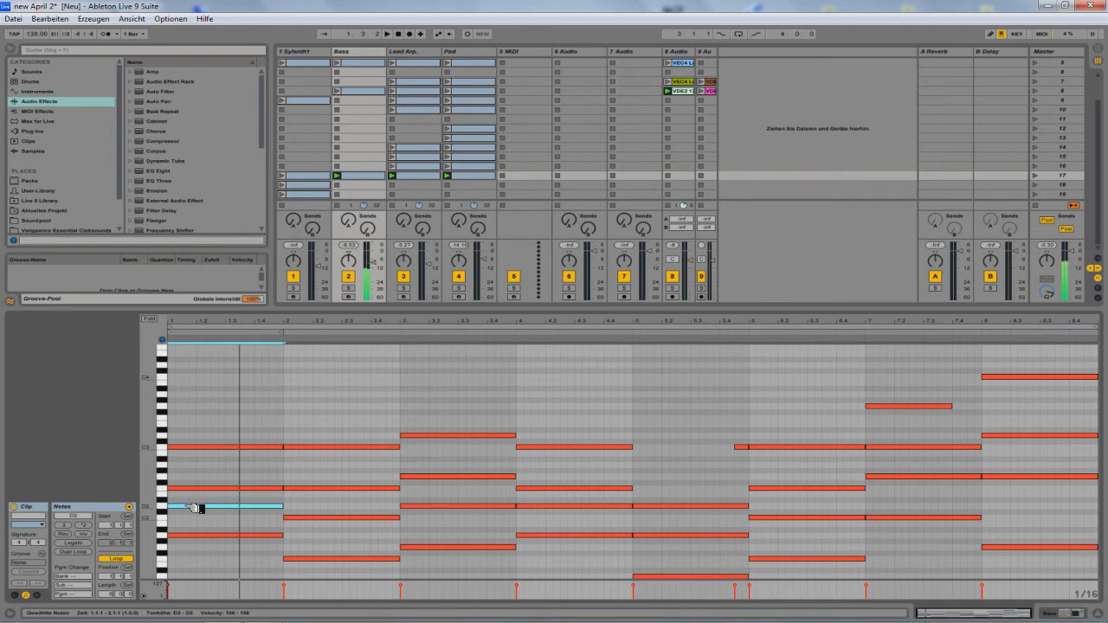
double_click(204, 535)
double_click(206, 490)
double_click(205, 447)
double_click(324, 558)
Step: Try removing C3 and F2 from bar 2 and D3 from bar 3, and undo those deletions
double_click(323, 447)
double_click(426, 435)
key(space)
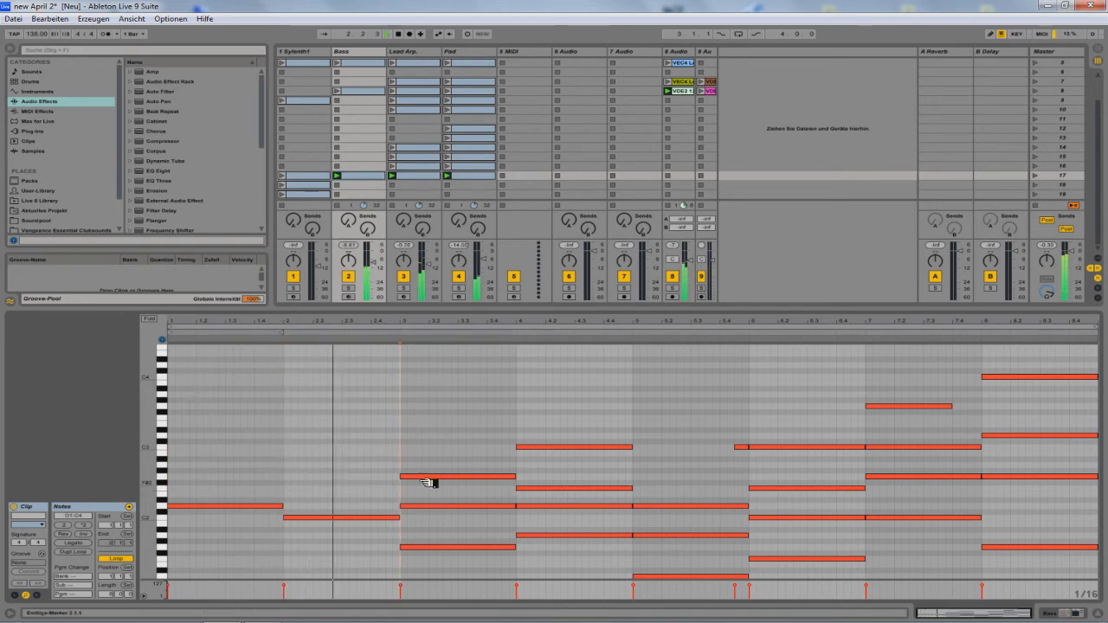
key(ctrl+z)
key(ctrl+z)
key(ctrl+z)
Step: Delete C3 and C2 from bar 2 of the bass clip, keeping only F2, and play the result
click(256, 507)
click(316, 488)
double_click(326, 448)
double_click(317, 520)
key(space)
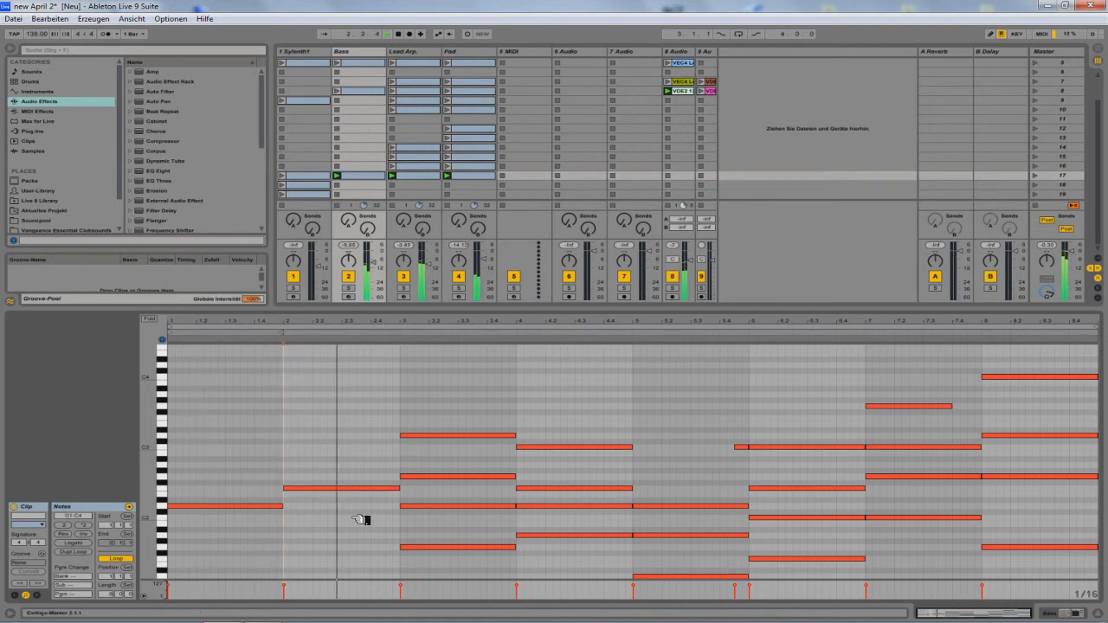
Step: Delete D3, D2 and G1 from bar 3 of the bass clip, keeping only G2
click(428, 507)
double_click(429, 506)
double_click(428, 547)
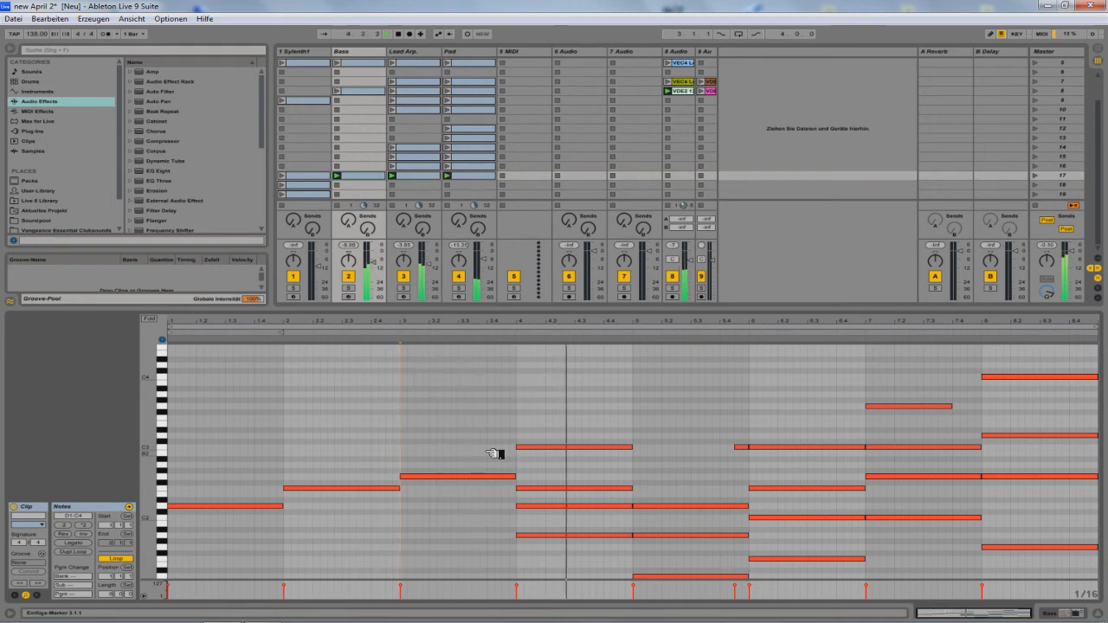
Step: Delete C3, D2 and A1 from bar 4 of the bass clip and lower its remaining F2 note to E2
click(559, 489)
click(554, 448)
double_click(554, 449)
double_click(553, 505)
double_click(548, 536)
key(space)
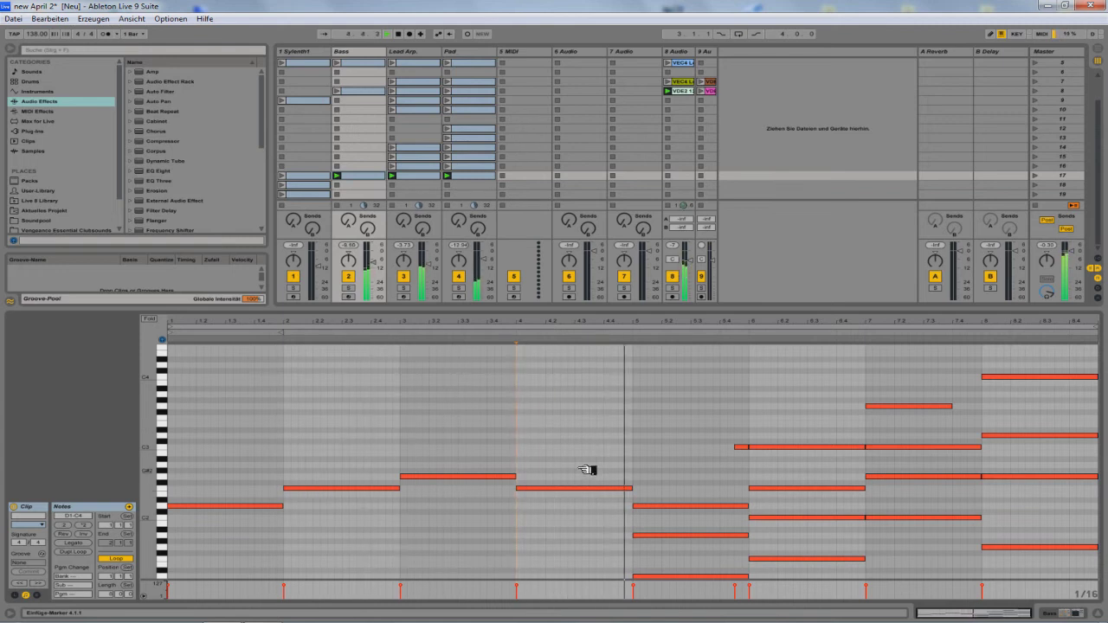
click(563, 489)
drag(563, 493, 566, 497)
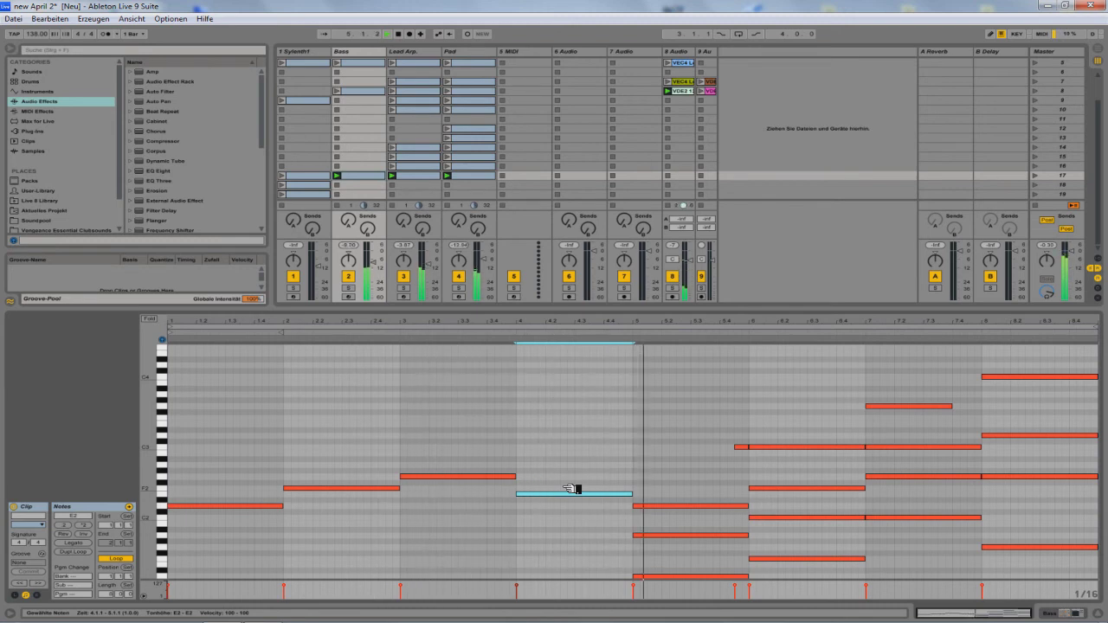
Step: Delete A1 and D1 from bar 5 of the bass clip, keeping only D2
click(650, 507)
double_click(663, 535)
double_click(668, 576)
scroll(688, 548, down, 2)
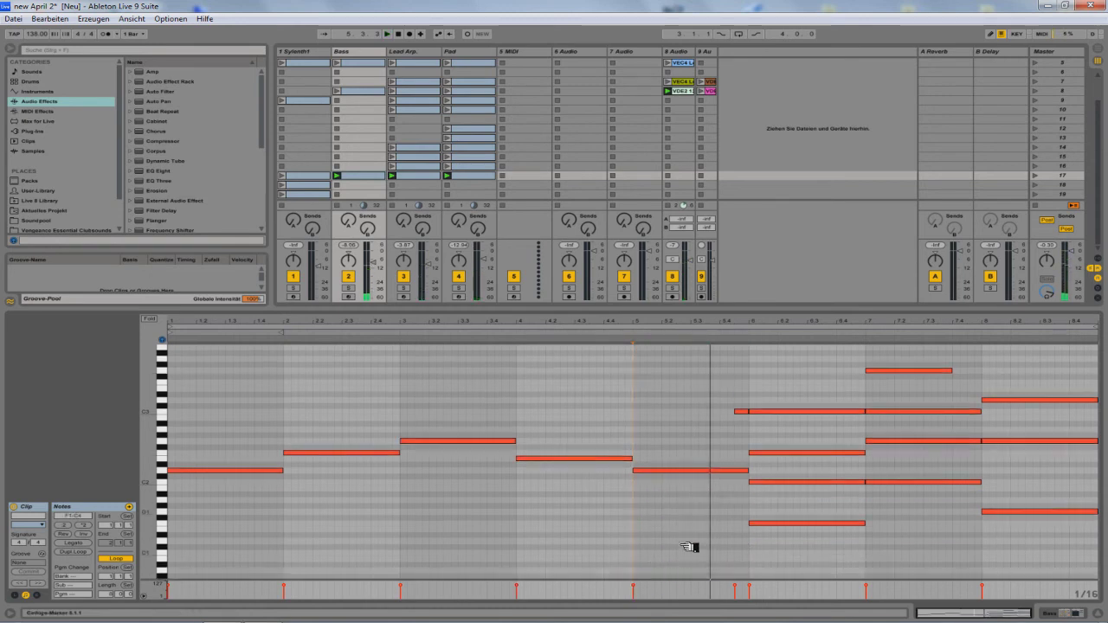
Step: Delete both C3 notes around bar 6, including the short one before it, plus C2 and F1, keeping only F2
click(743, 412)
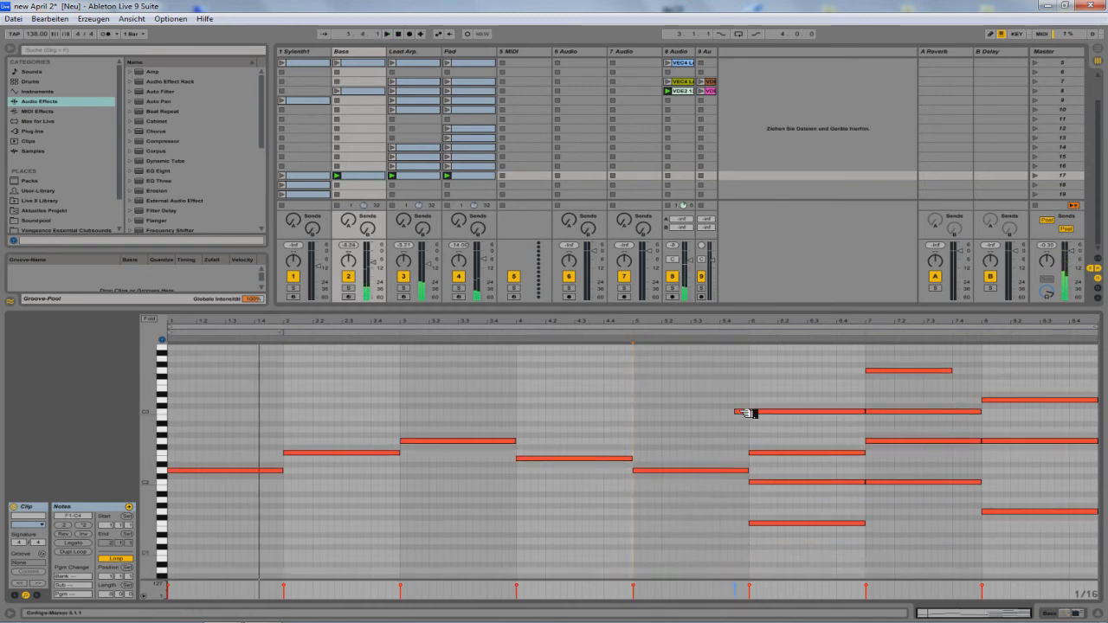
double_click(786, 413)
double_click(784, 483)
double_click(786, 522)
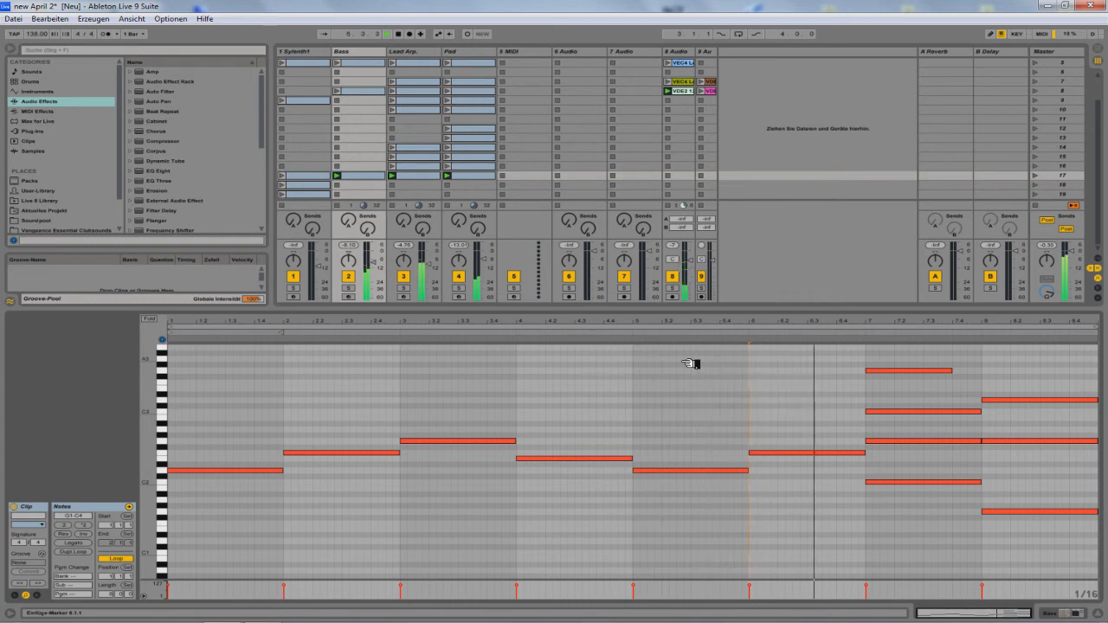
Step: Delete G3, G2 and C2 from bar 7 of the bass clip, keeping only C3
click(885, 441)
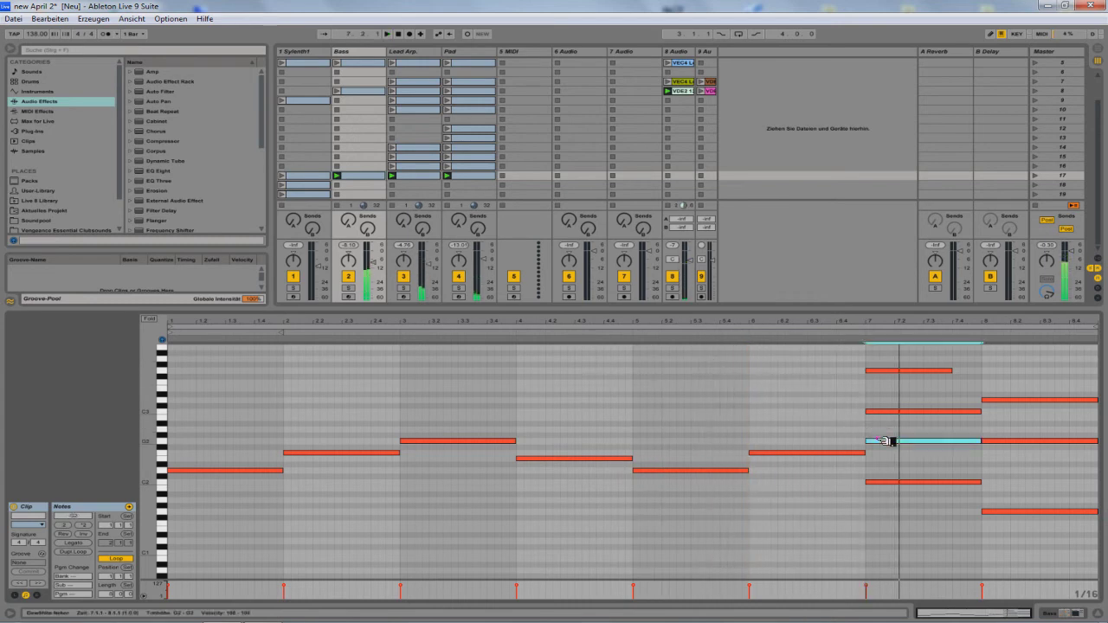
click(881, 412)
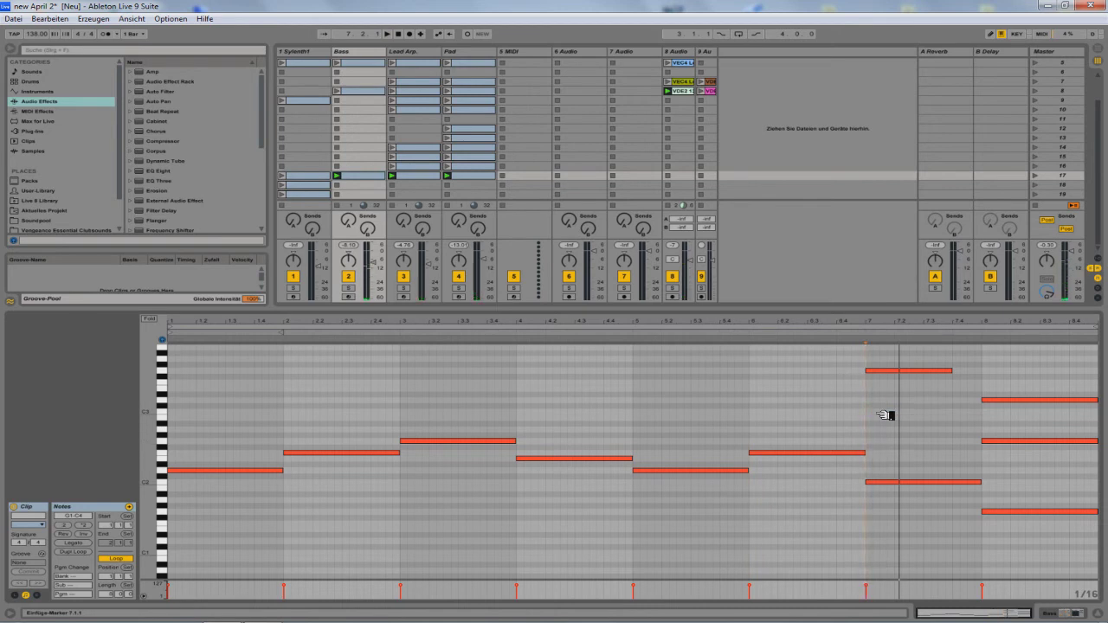
key(ctrl+z)
mouse_move(881, 372)
mouse_down()
mouse_move(892, 474)
mouse_move(889, 412)
mouse_up()
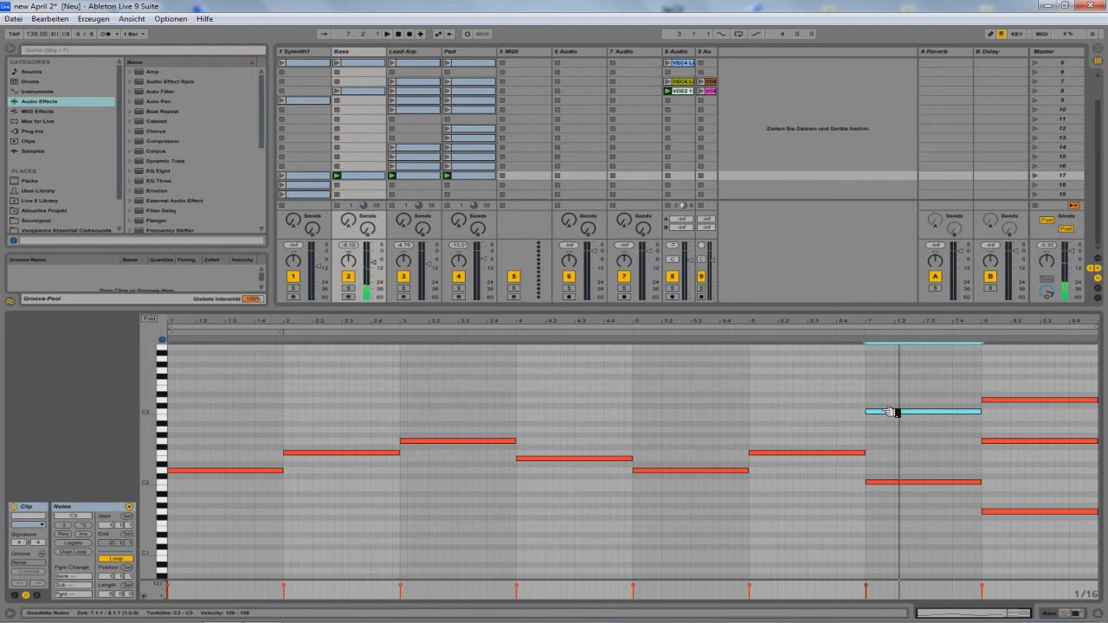
double_click(895, 482)
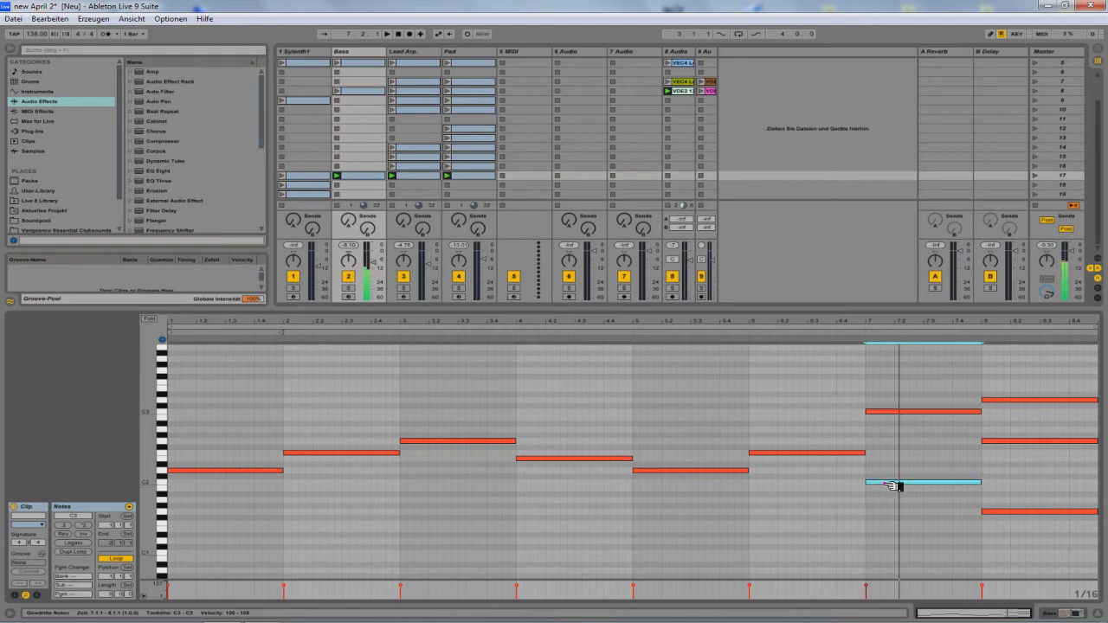
Step: Delete D3 and G1 from bar 8 of the bass clip, keeping G2
click(1005, 400)
click(1010, 440)
click(1002, 408)
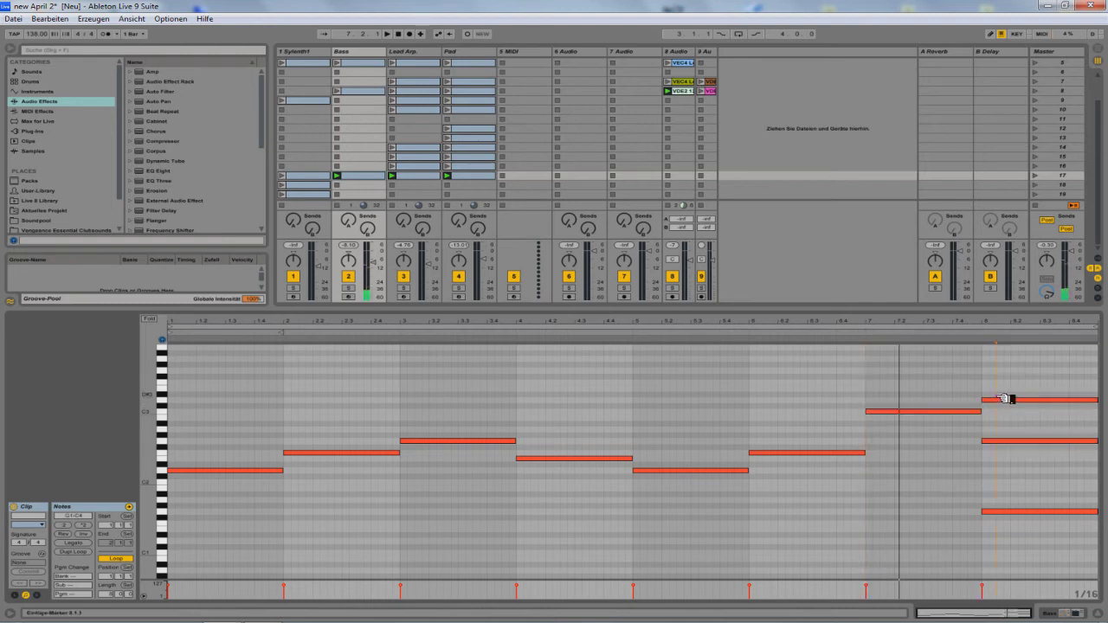
double_click(1007, 399)
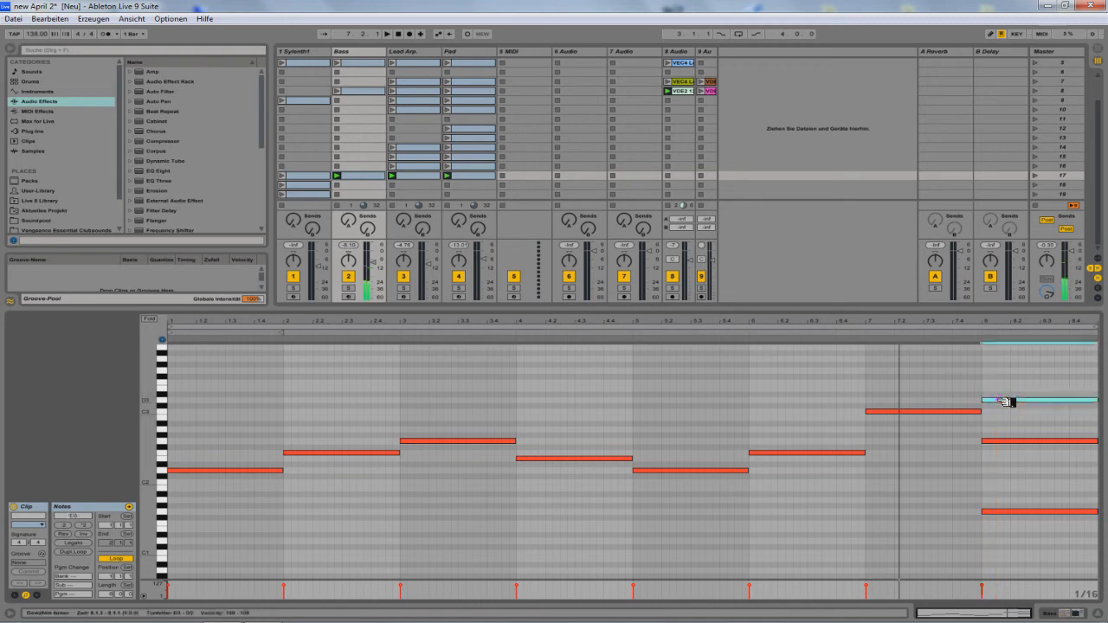
double_click(1022, 511)
Step: Play the set, launch the pink loop in the 9 Audio track, and reopen the scene 17 bass clip
key(space)
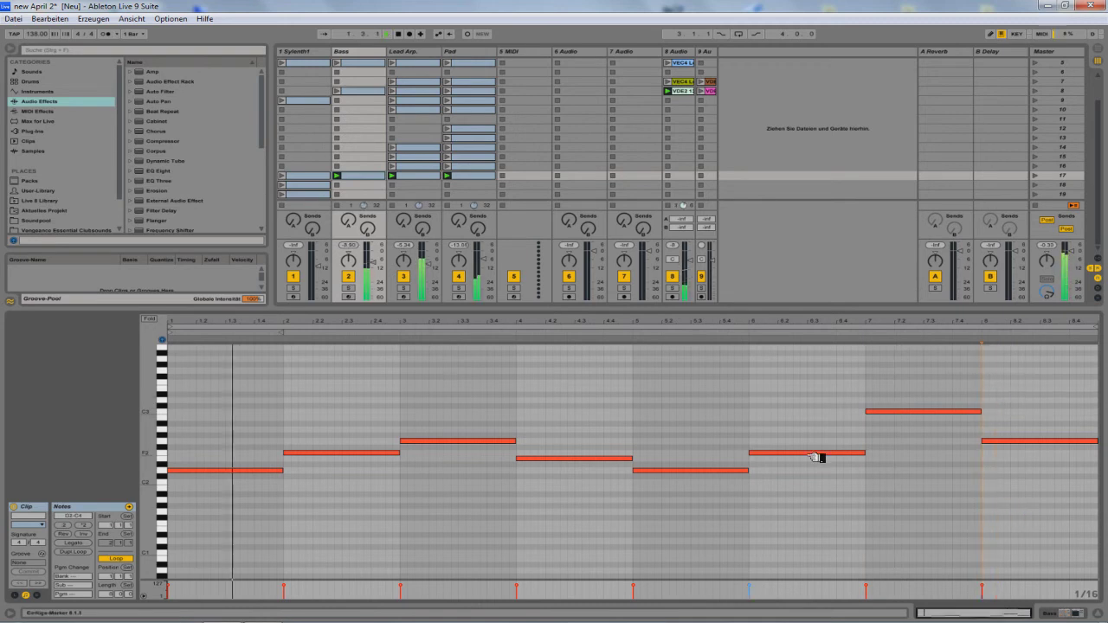
drag(705, 89, 707, 91)
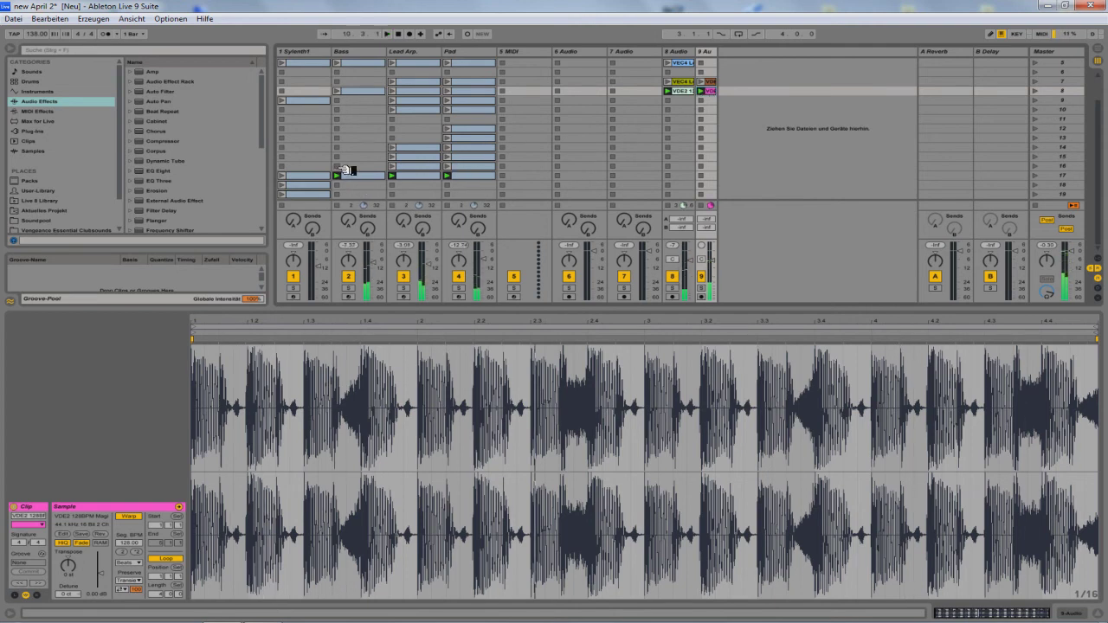
click(350, 176)
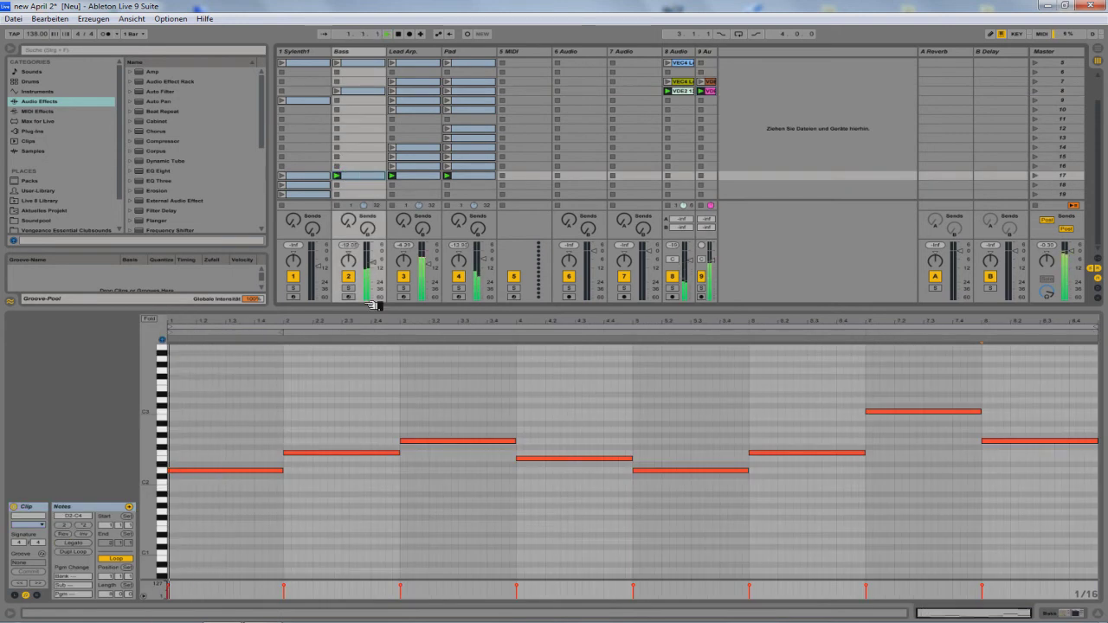
Step: Shorten the D2 in bar 1 of the bass clip to one beat and place a second D2 right after it
mouse_move(290, 471)
mouse_down()
mouse_move(242, 472)
mouse_move(288, 475)
mouse_up()
click(295, 473)
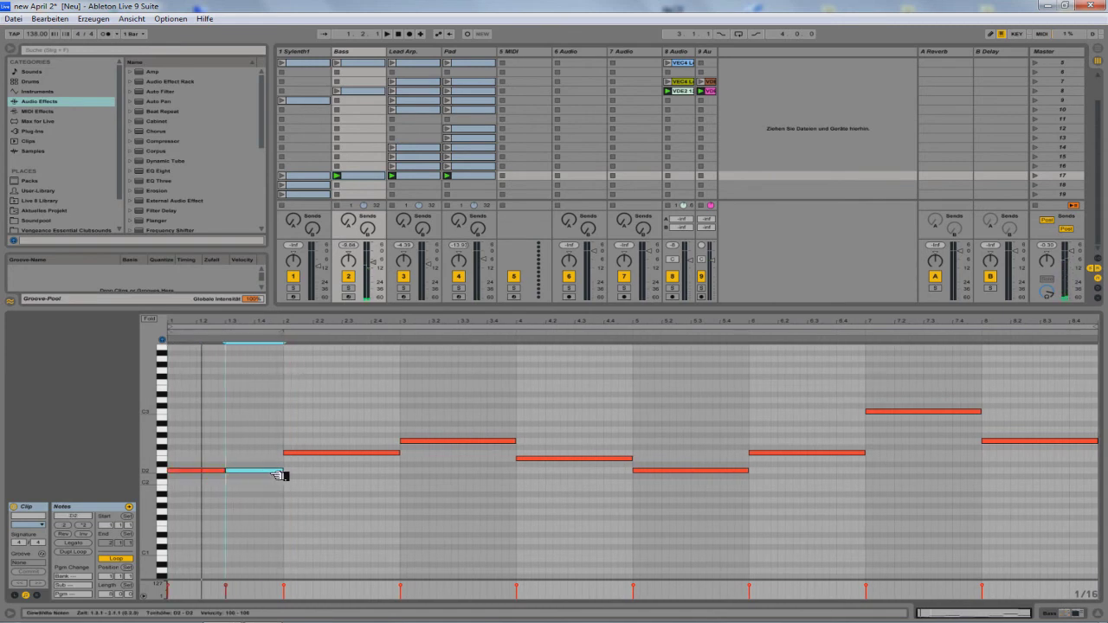
key(space)
key(space)
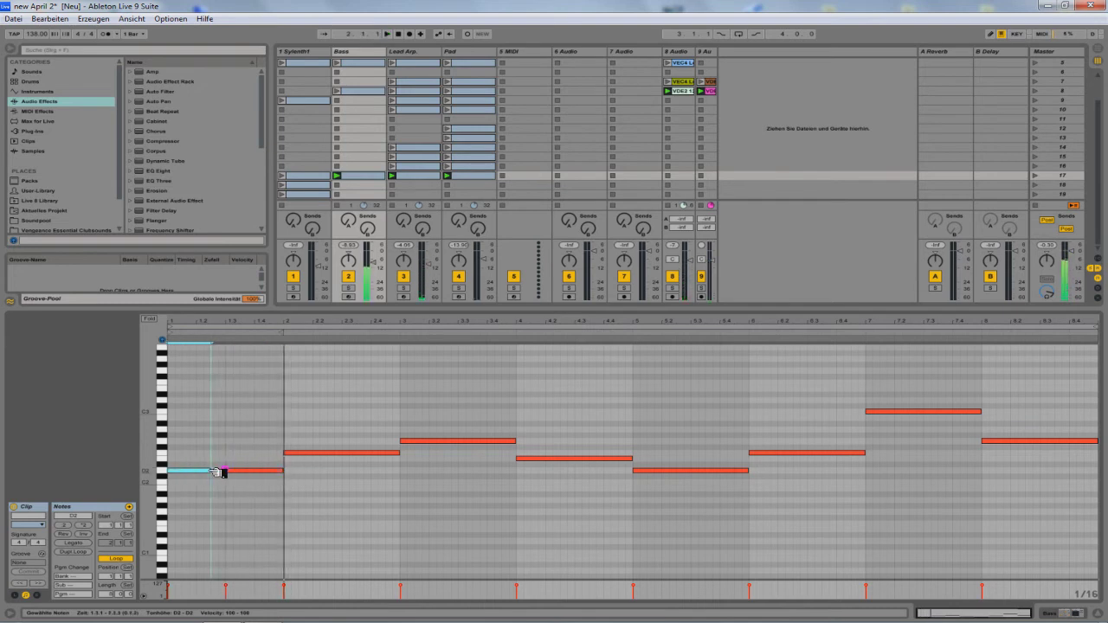
drag(249, 473, 227, 475)
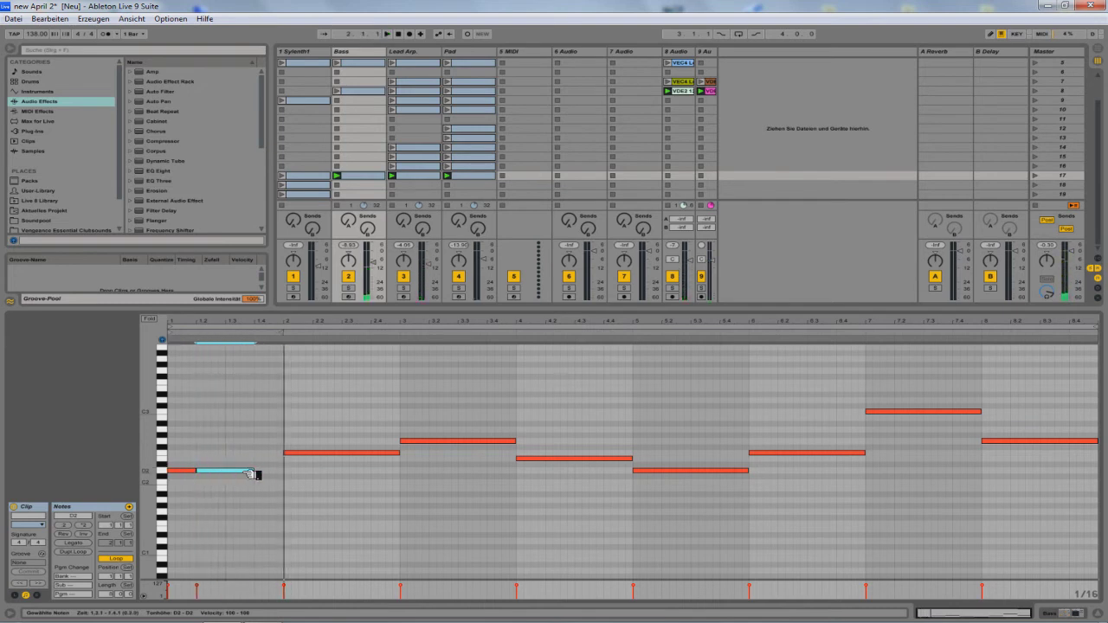
Step: Set the second D2 in bar 1 to one beat starting at 1.2.3, and add a half-beat D2 at 1.4.3
key(space)
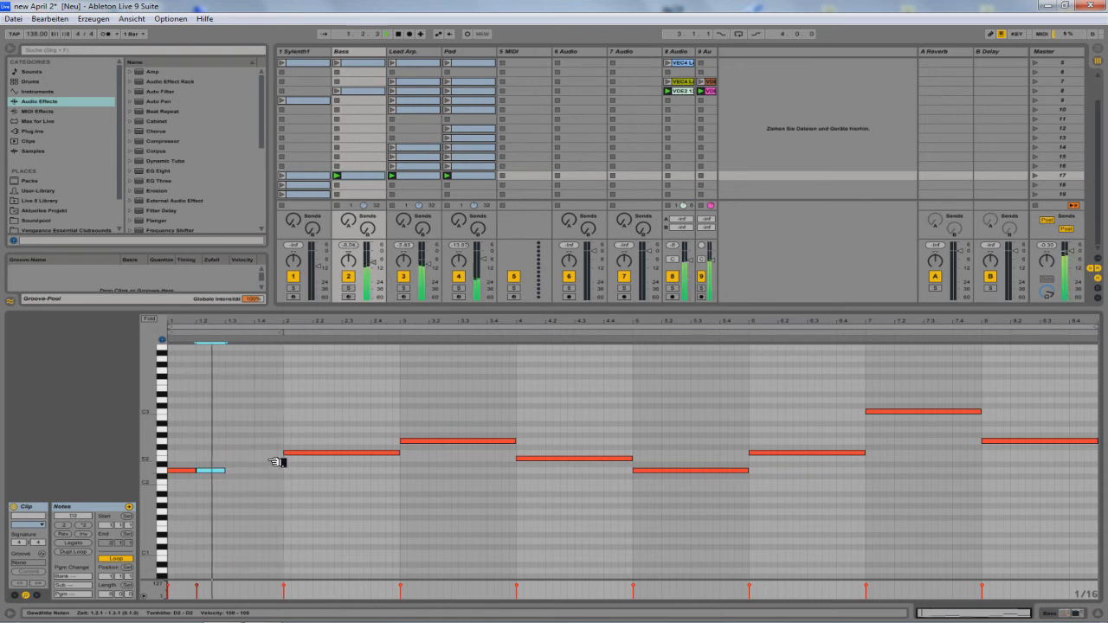
drag(221, 472, 236, 472)
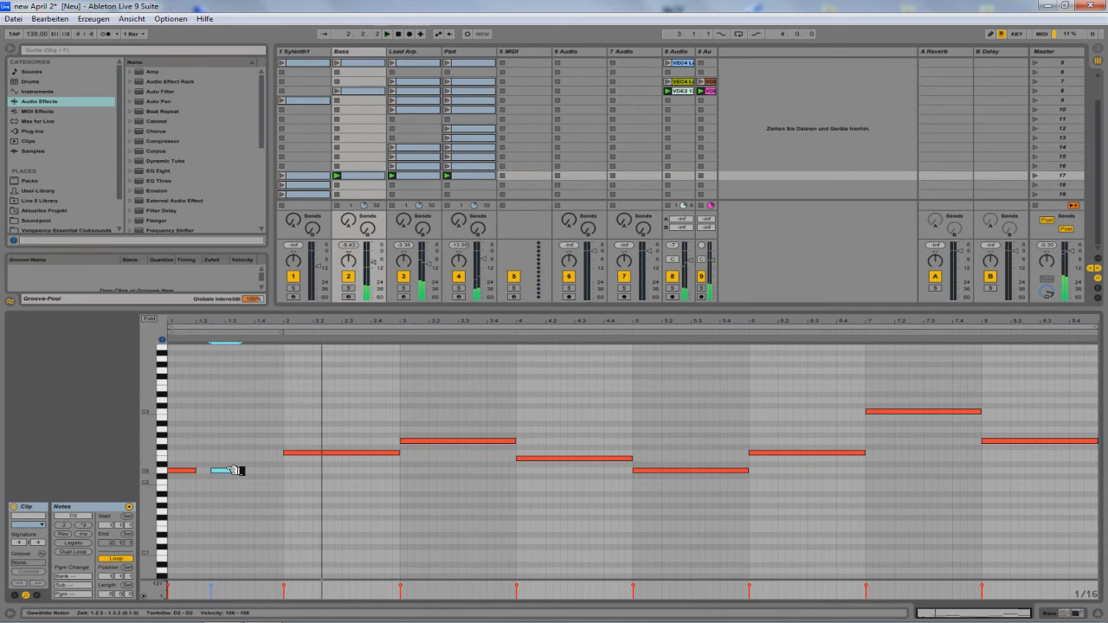
mouse_move(240, 472)
mouse_down()
mouse_move(276, 467)
mouse_move(253, 472)
mouse_up()
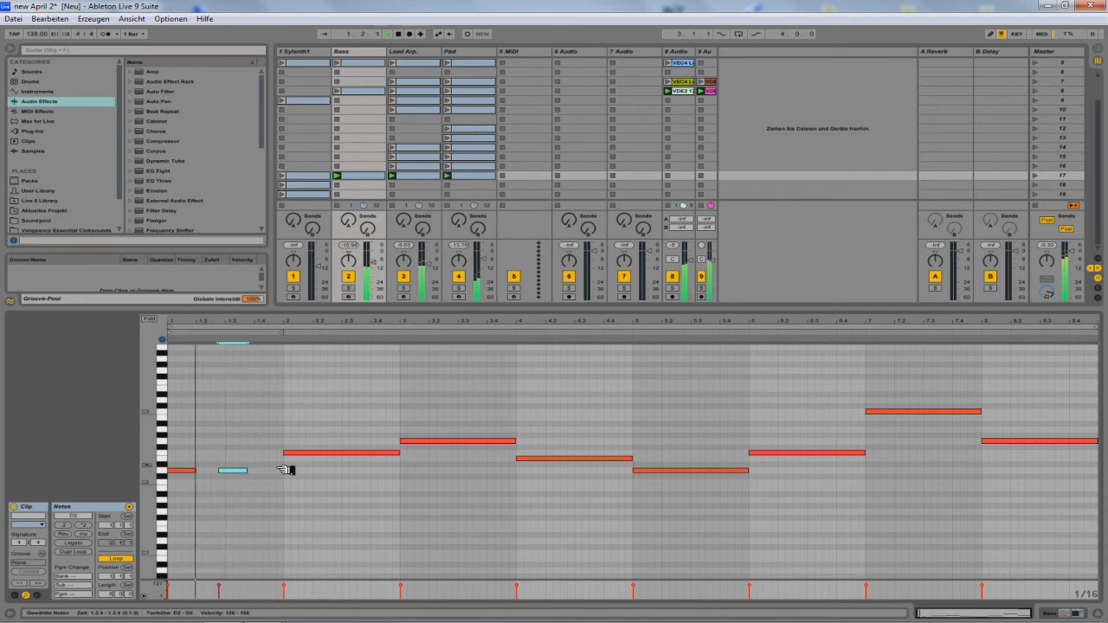
key(Left)
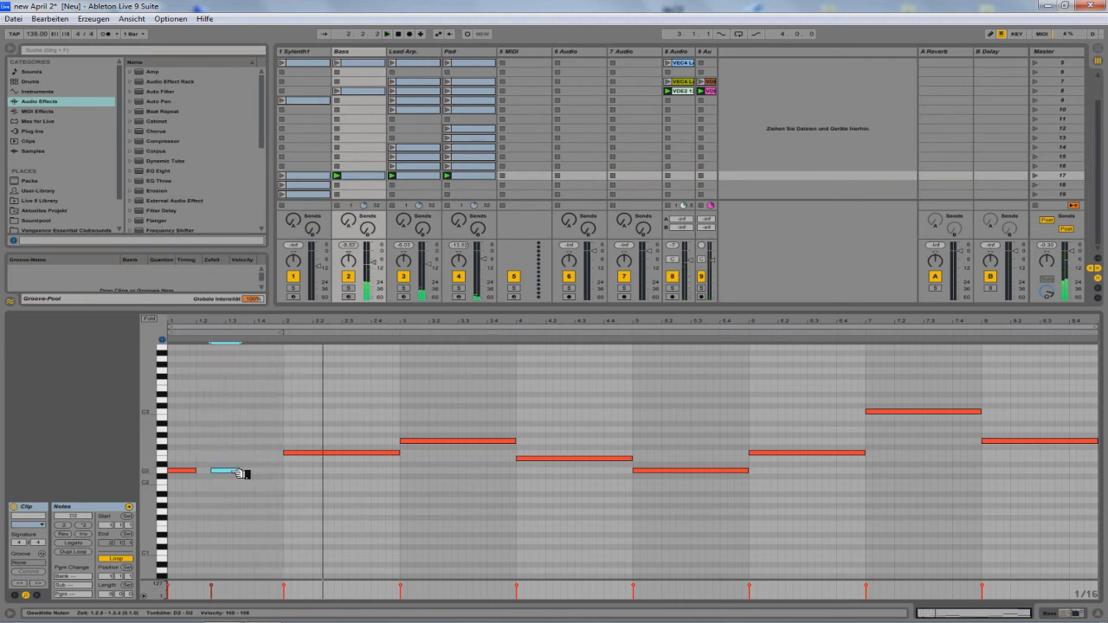
ctrl+drag(238, 472, 286, 472)
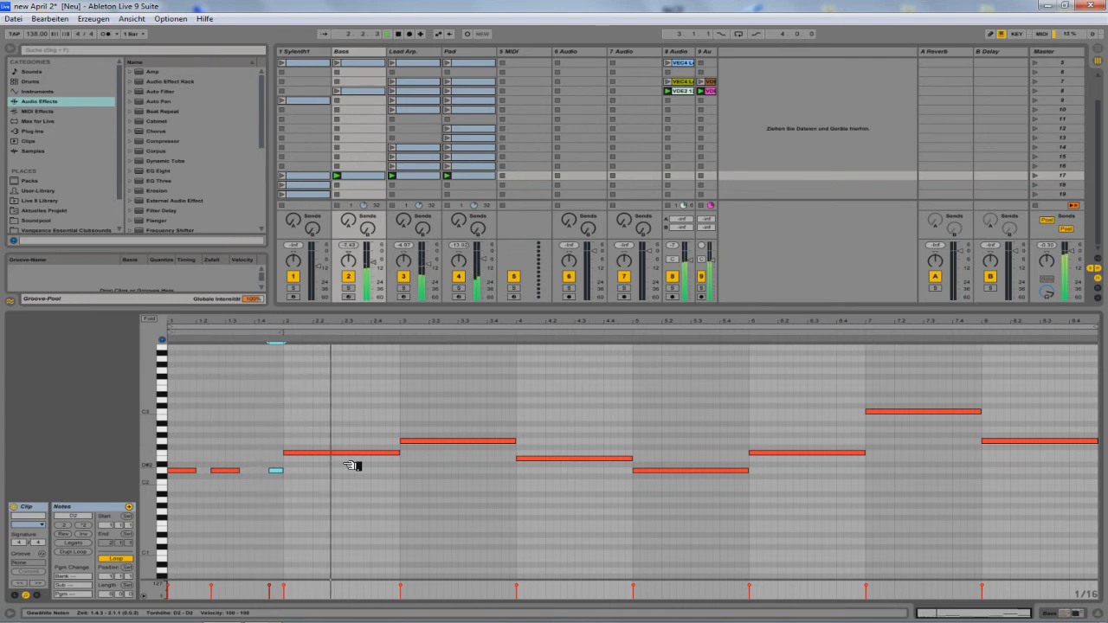
Step: Break bar 2's F2 into one-beat notes at 2.1 and 2.2.3 plus a half-beat note at 2.4.3
drag(409, 454, 346, 454)
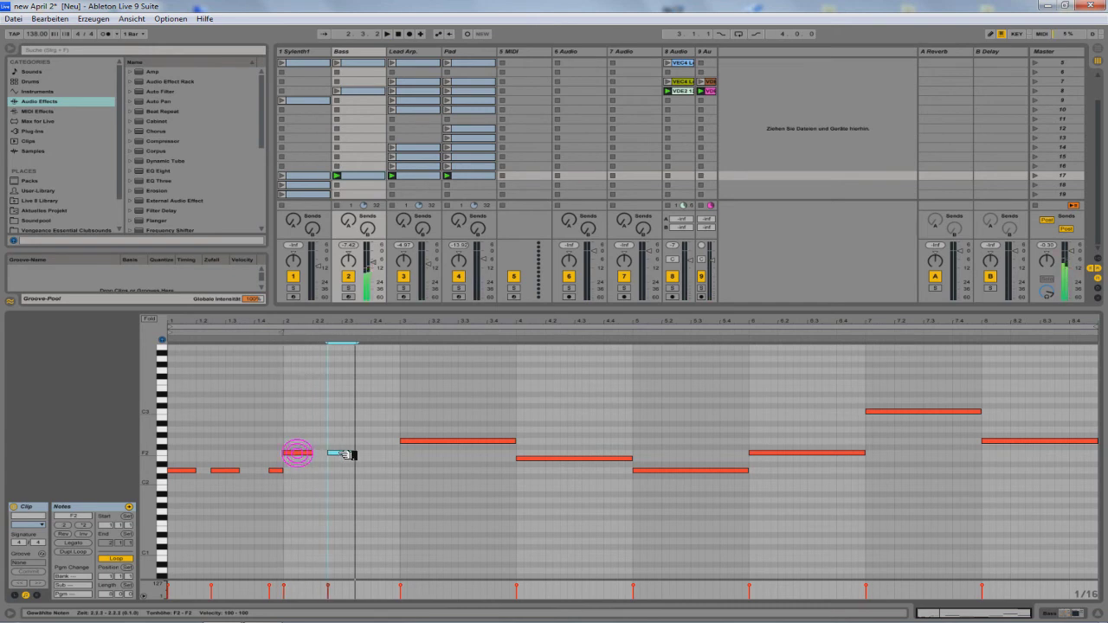
key(space)
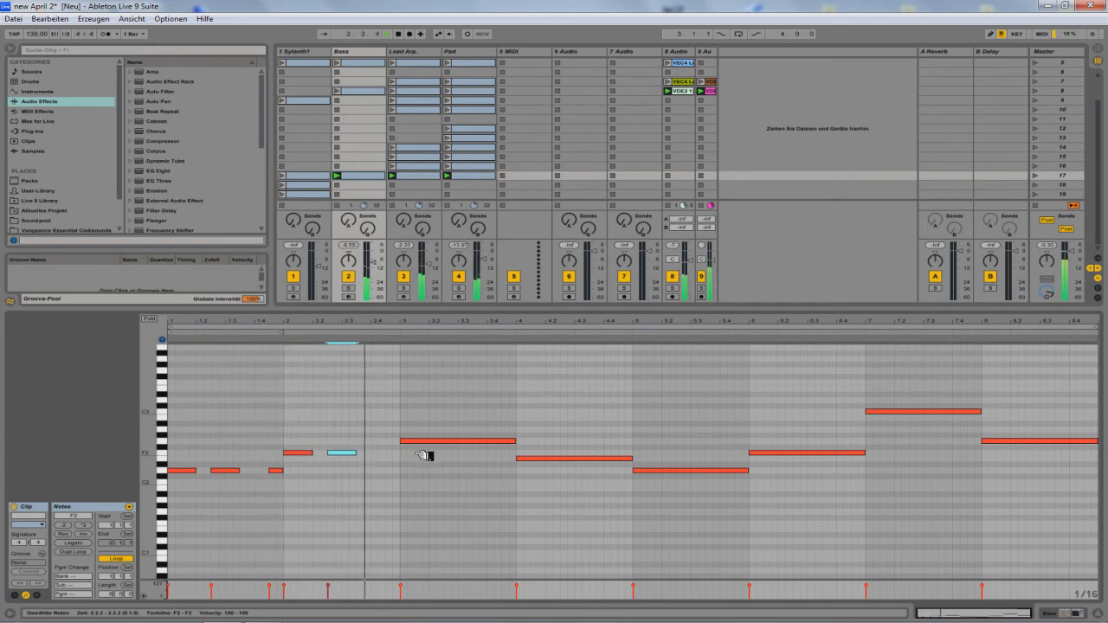
double_click(394, 454)
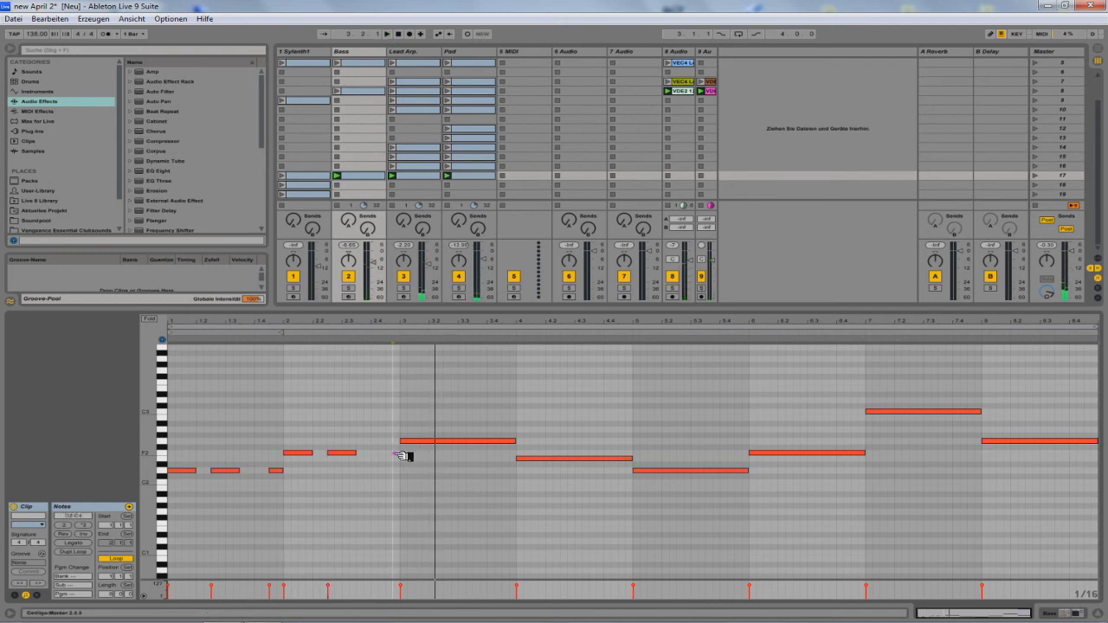
drag(401, 454, 396, 453)
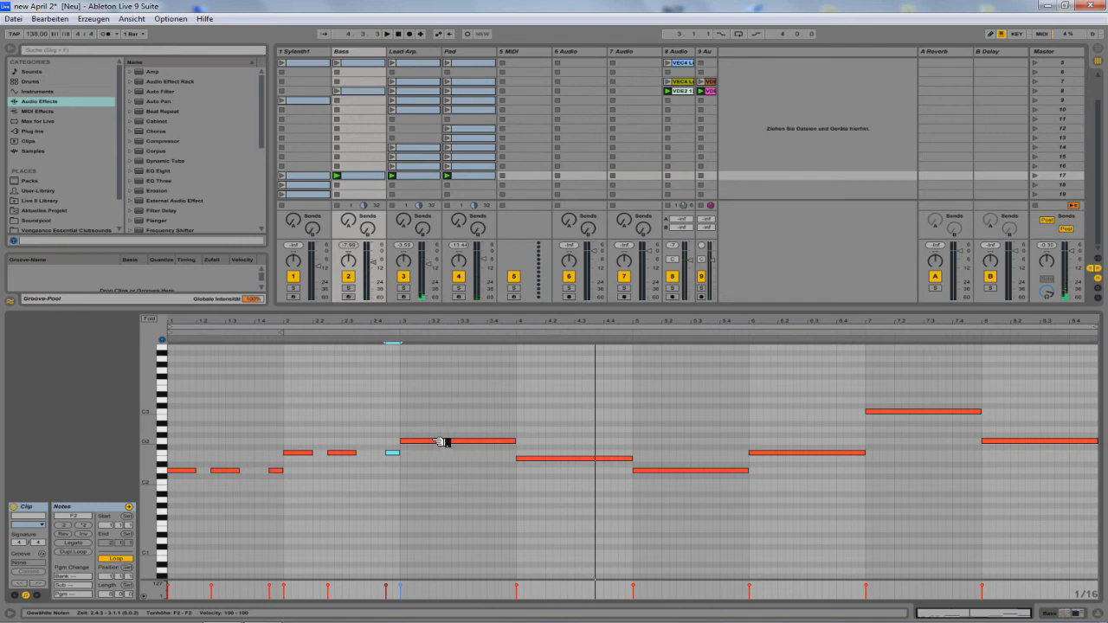
Step: Shorten bar 3's G2 to two beats, add short G2 notes at 3.3.3 and 3.4.2, and play the set
click(511, 443)
drag(508, 444, 463, 442)
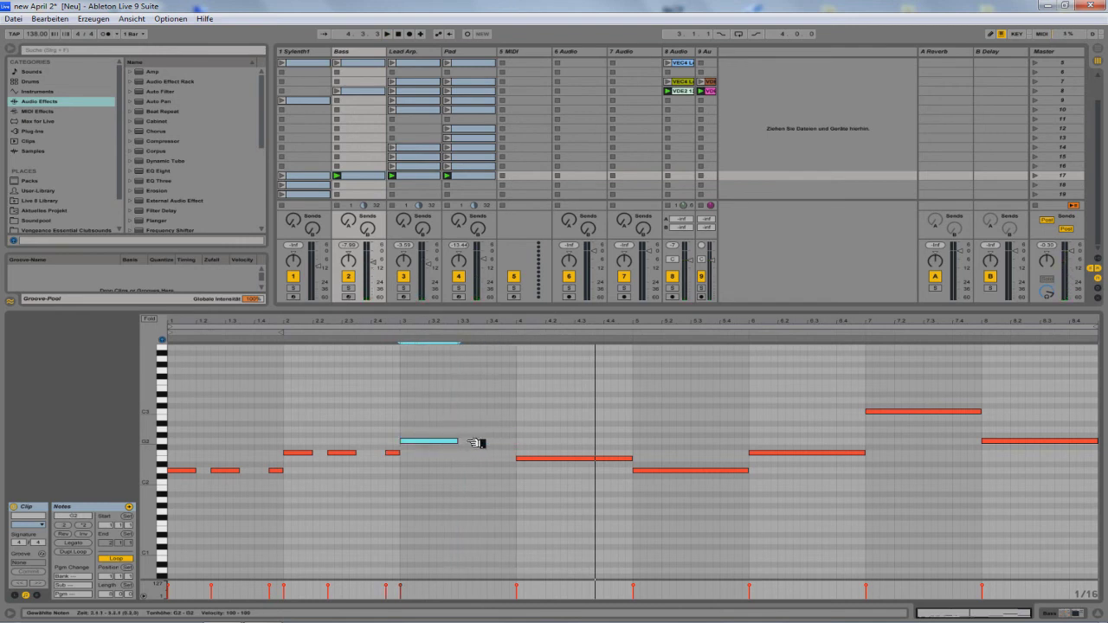
drag(446, 443, 510, 443)
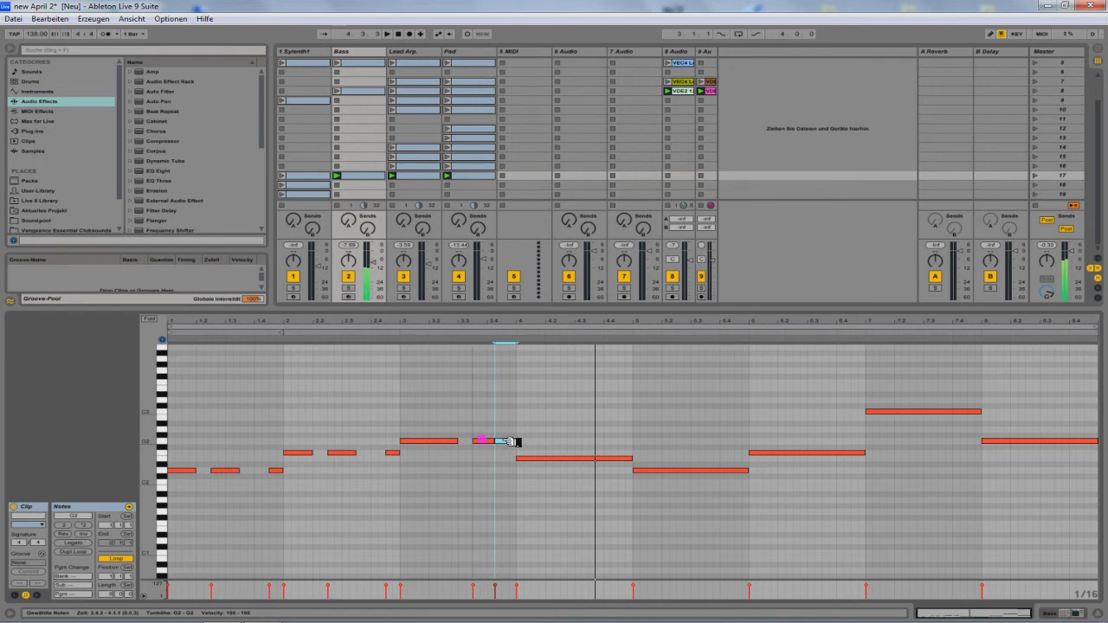
key(space)
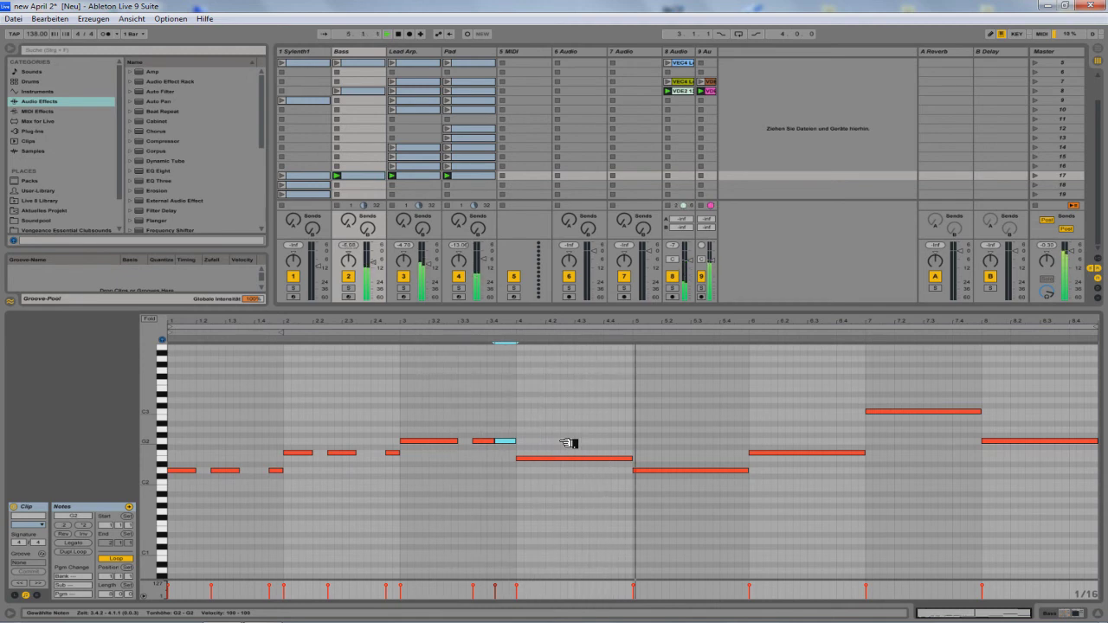
Step: Copy bar 1's D2 pattern onto bar 5 and bar 2's F2 pattern onto bar 6, replacing the long notes
click(191, 442)
drag(183, 439, 286, 499)
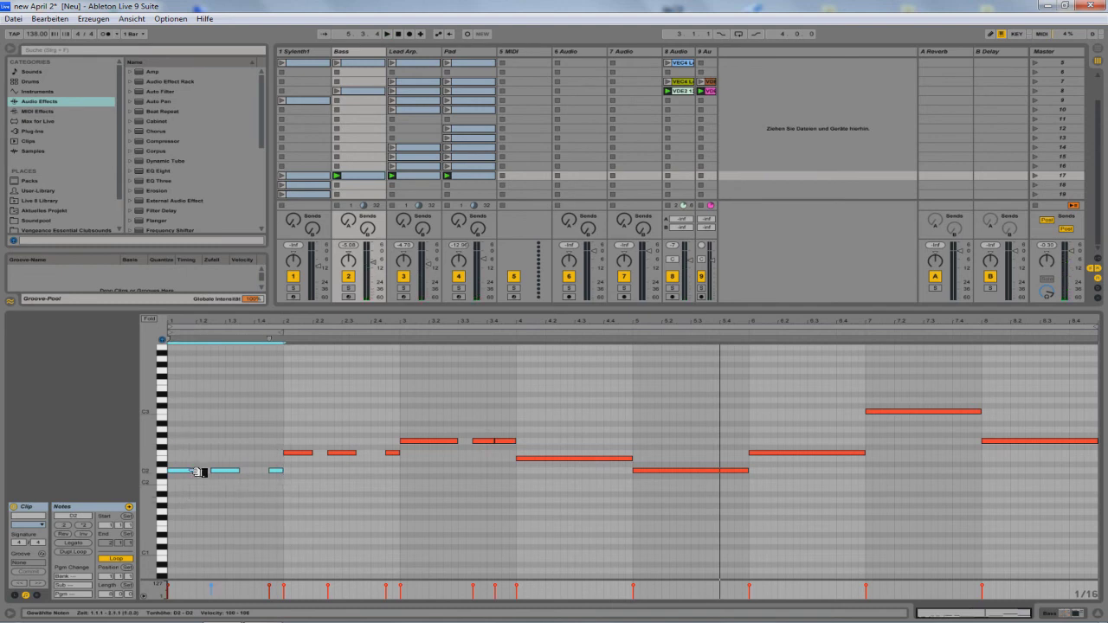
drag(187, 470, 656, 472)
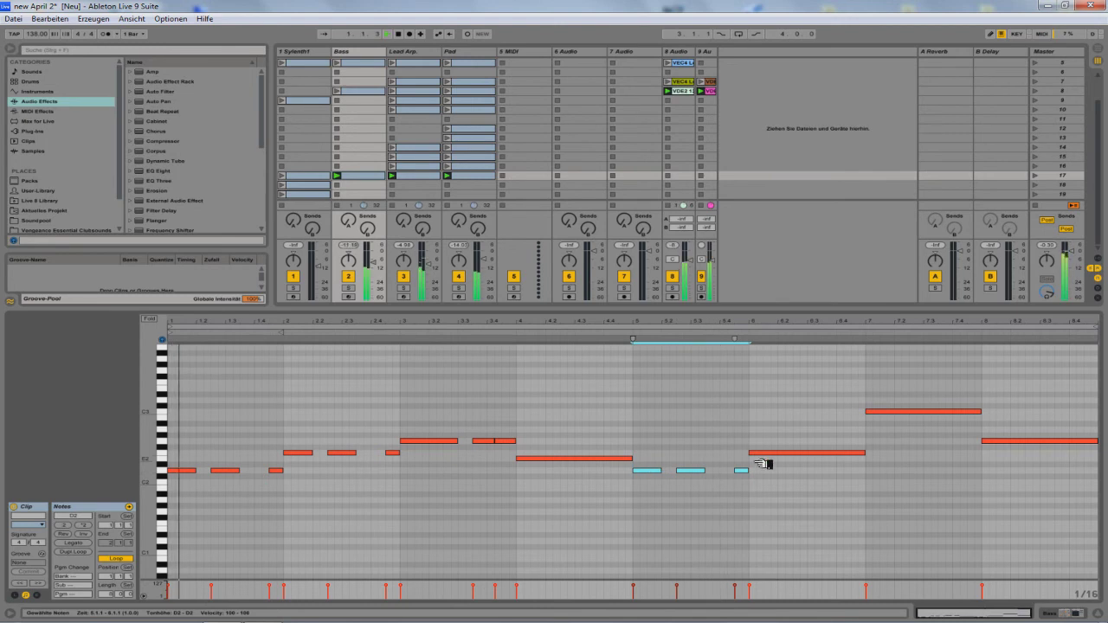
drag(291, 432, 394, 467)
drag(308, 455, 770, 456)
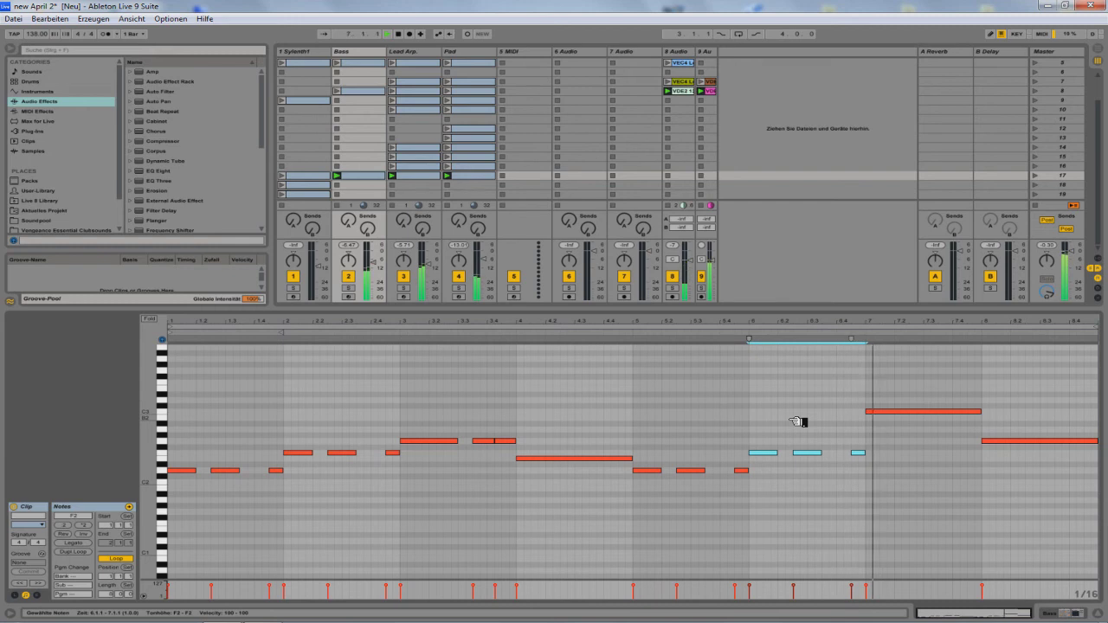
Step: Break bar 7's C3 into three-sixteenth notes on each beat plus a sixteenth at 7.4.4, and play the result
drag(987, 413, 901, 414)
key(ctrl+d)
key(ctrl+d)
drag(935, 412, 970, 413)
click(981, 413)
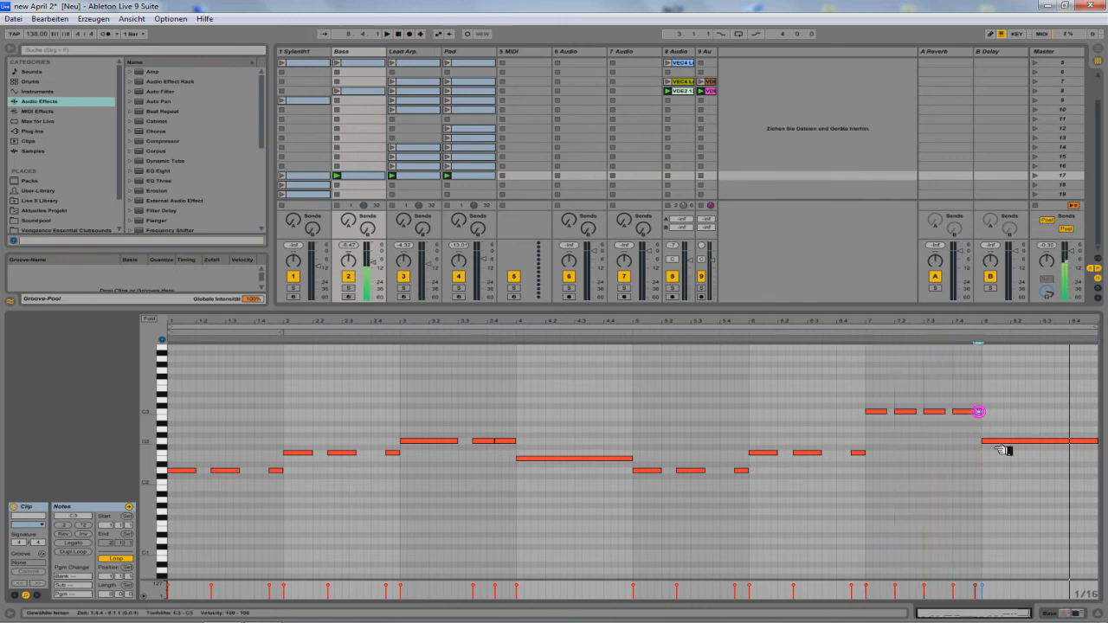
key(space)
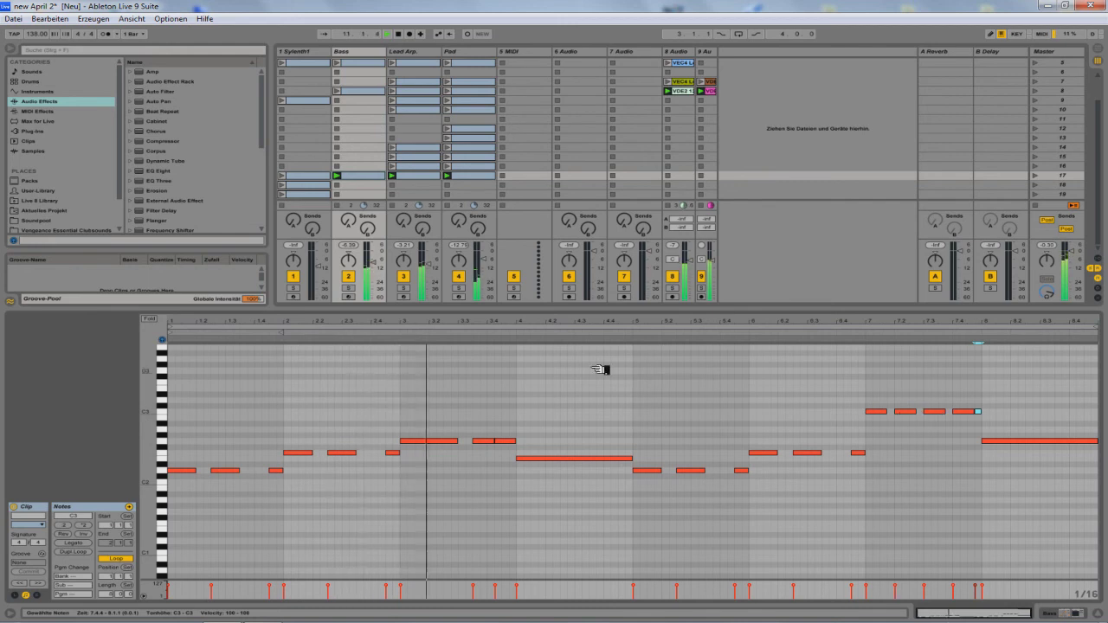
Step: Replace the scene 17 clip on the 1 Sylenth1 track with a copy of the Bass clip and launch it
key(space)
key(space)
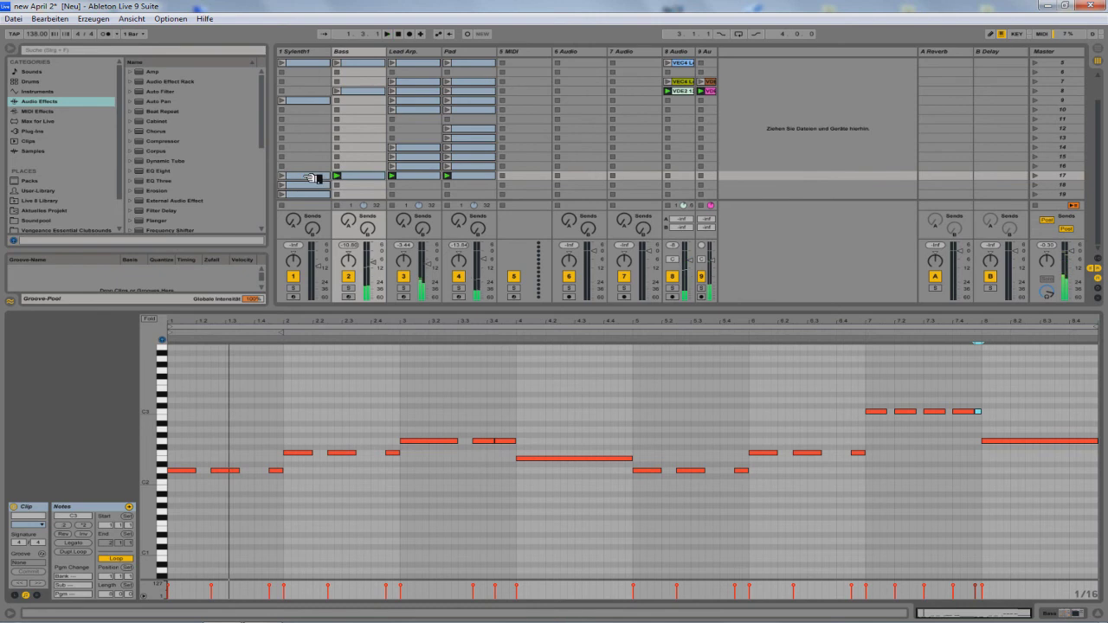
click(310, 177)
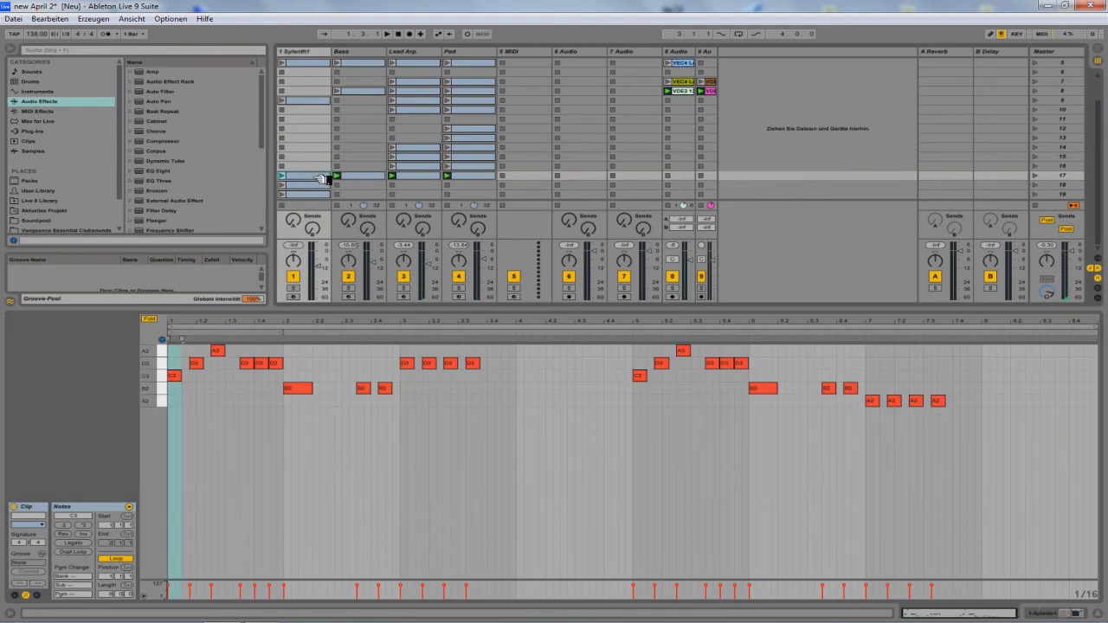
drag(307, 189, 362, 178)
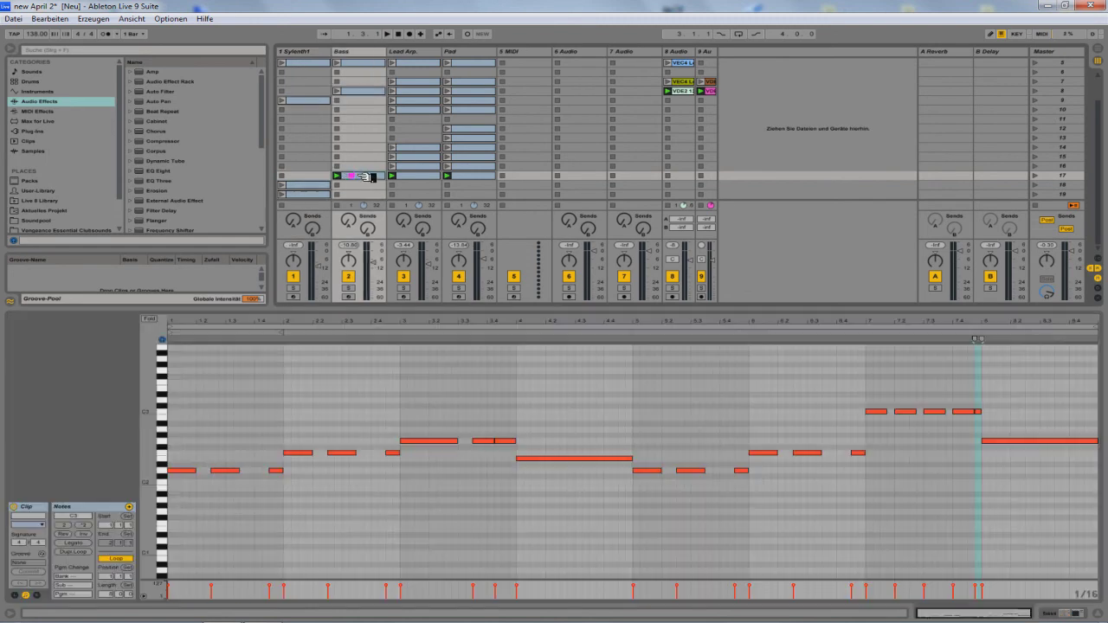
click(285, 175)
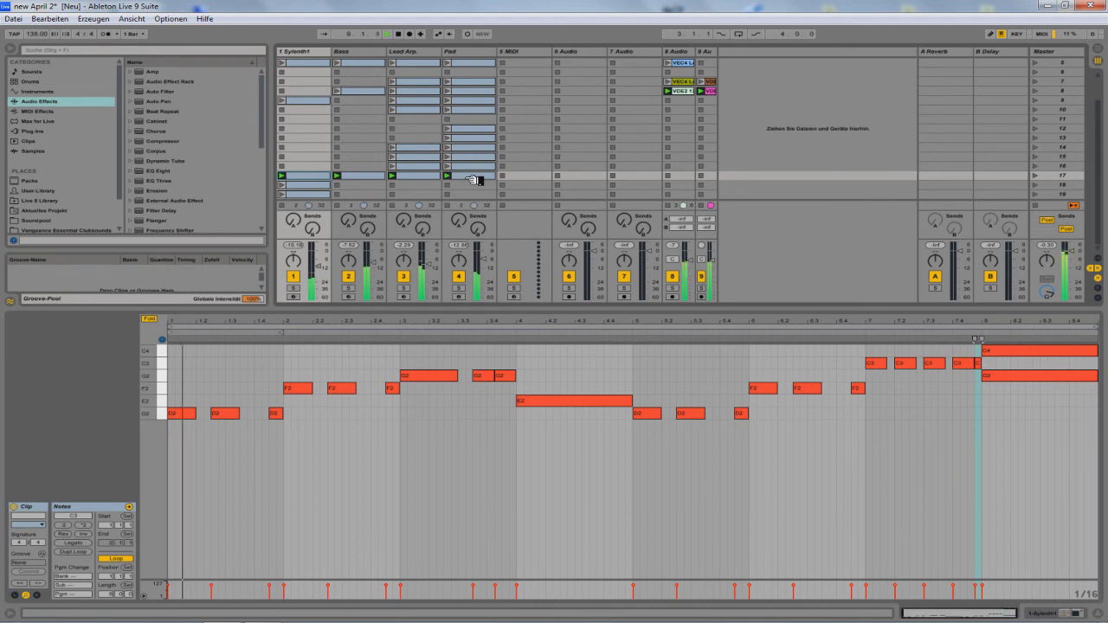
Step: Reopen the scene 17 Bass clip, check the C4 and G2 notes in bar 8, and play the set
click(358, 175)
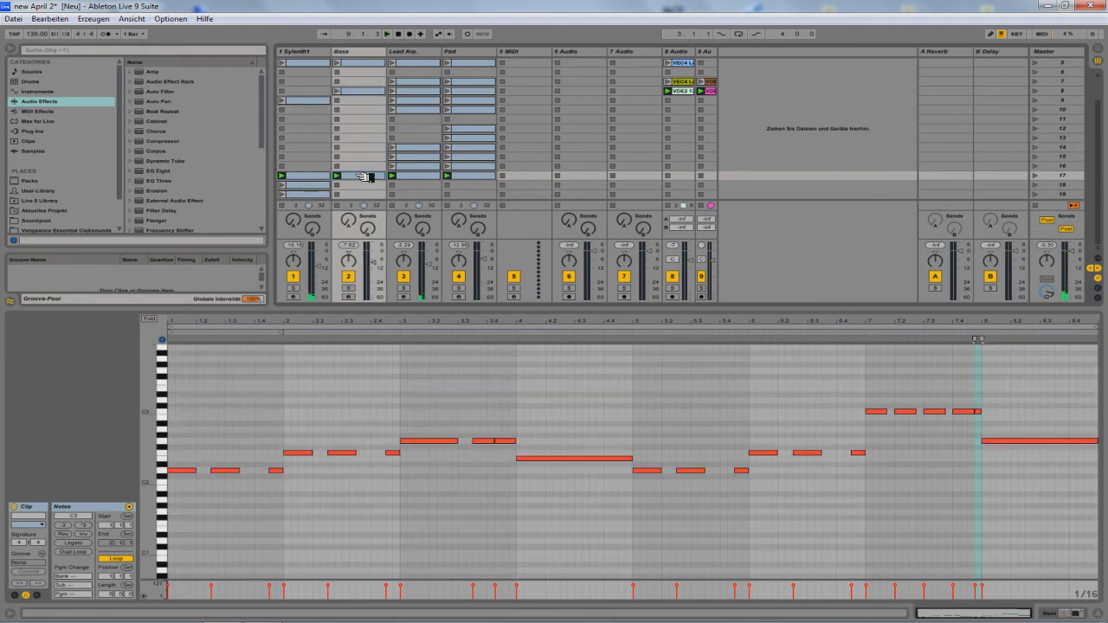
scroll(1050, 408, up, 3)
click(1032, 379)
click(1011, 477)
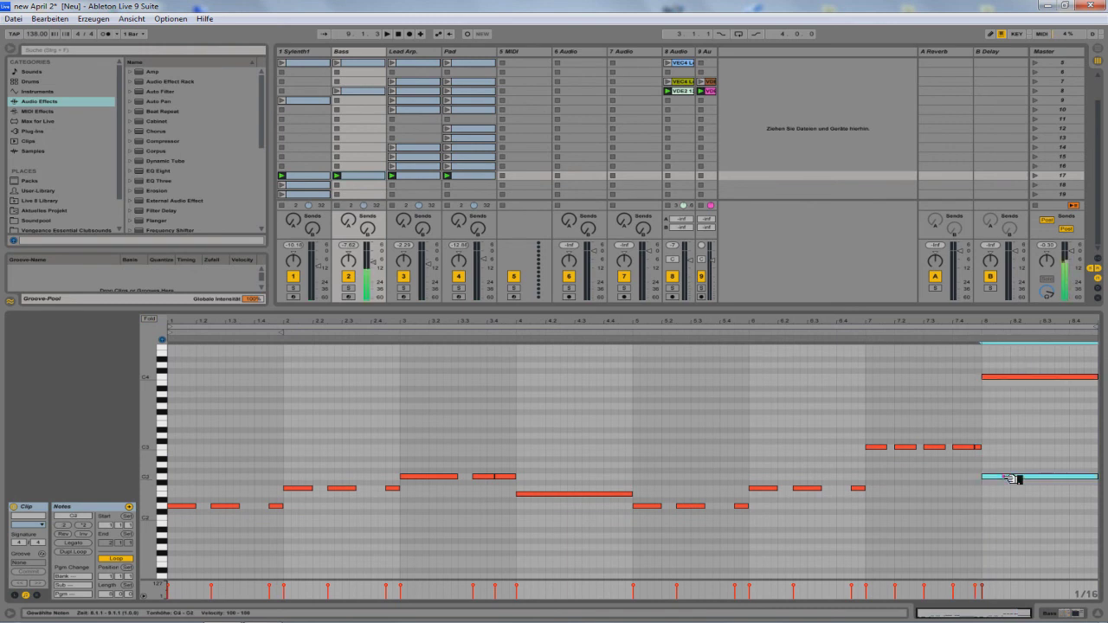
key(space)
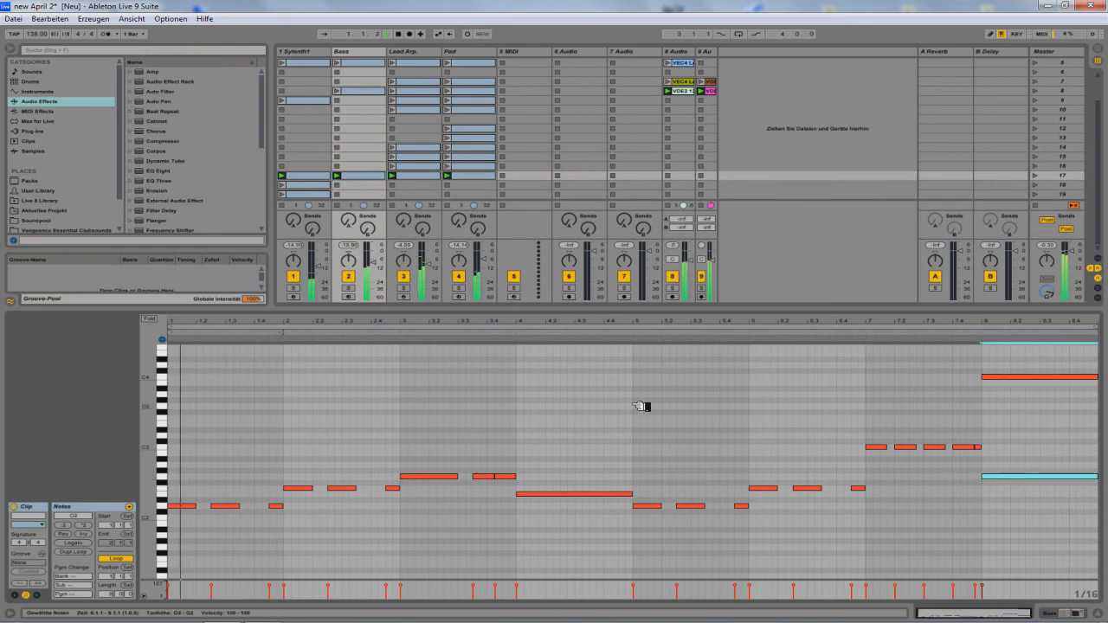
Step: Play only the Sylenth1 and Pad clips, and raise all notes of the unfolded Sylenth1 clip by one octave
click(310, 179)
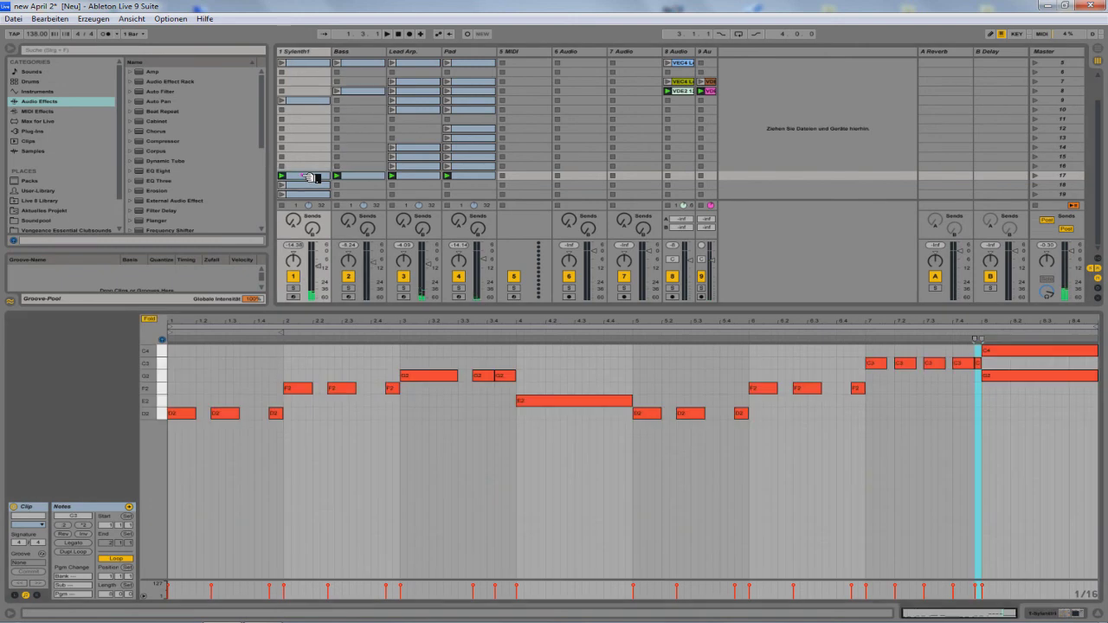
scroll(207, 347, up, 3)
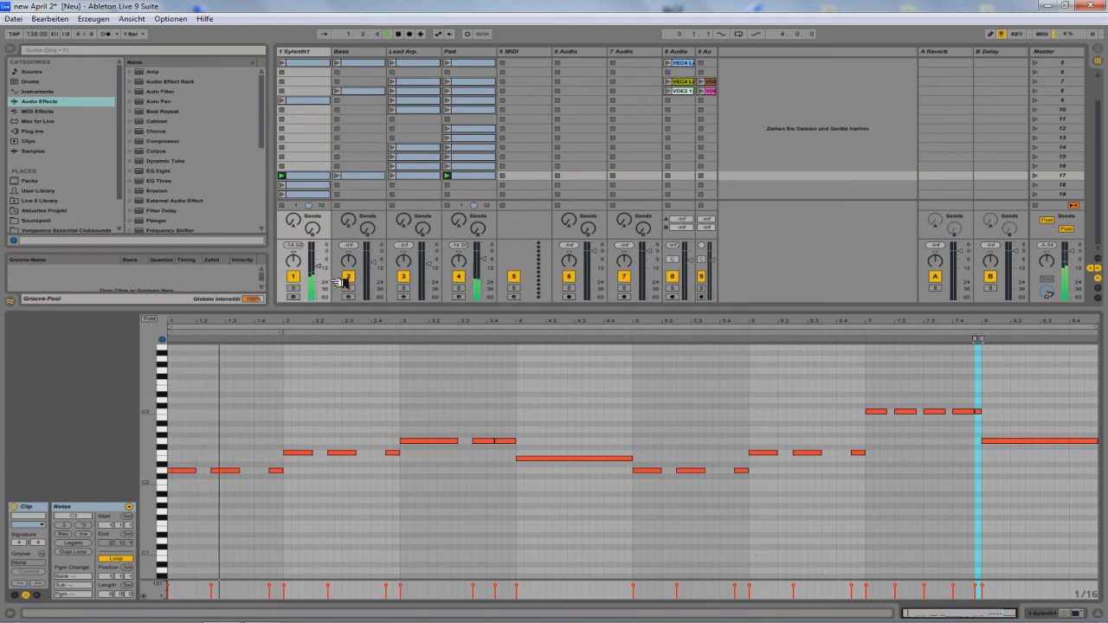
drag(184, 414, 1001, 490)
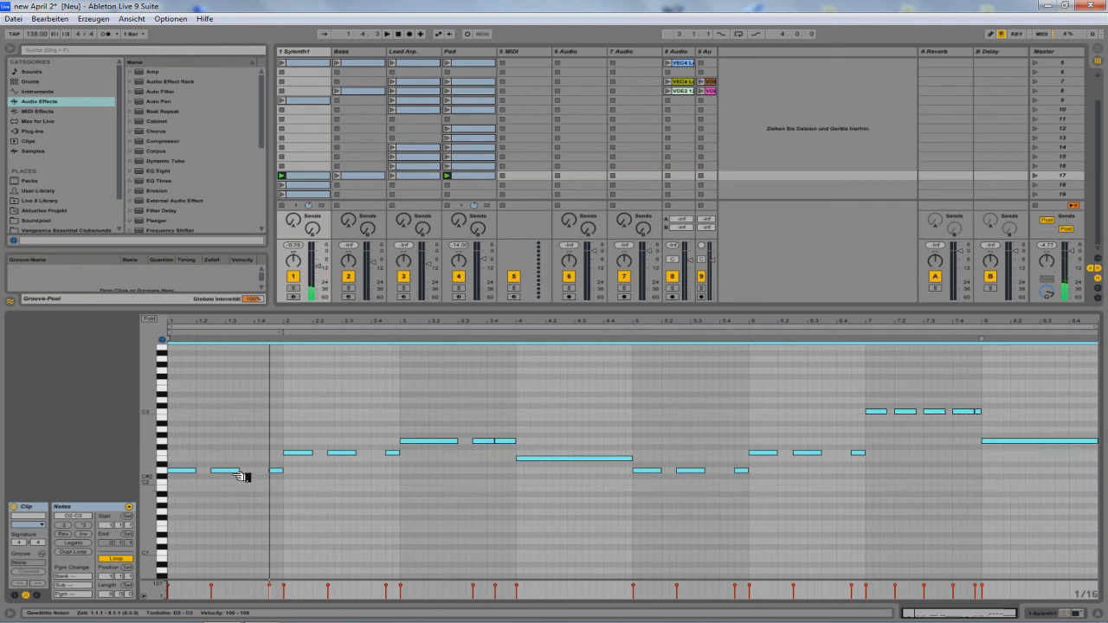
drag(189, 471, 192, 402)
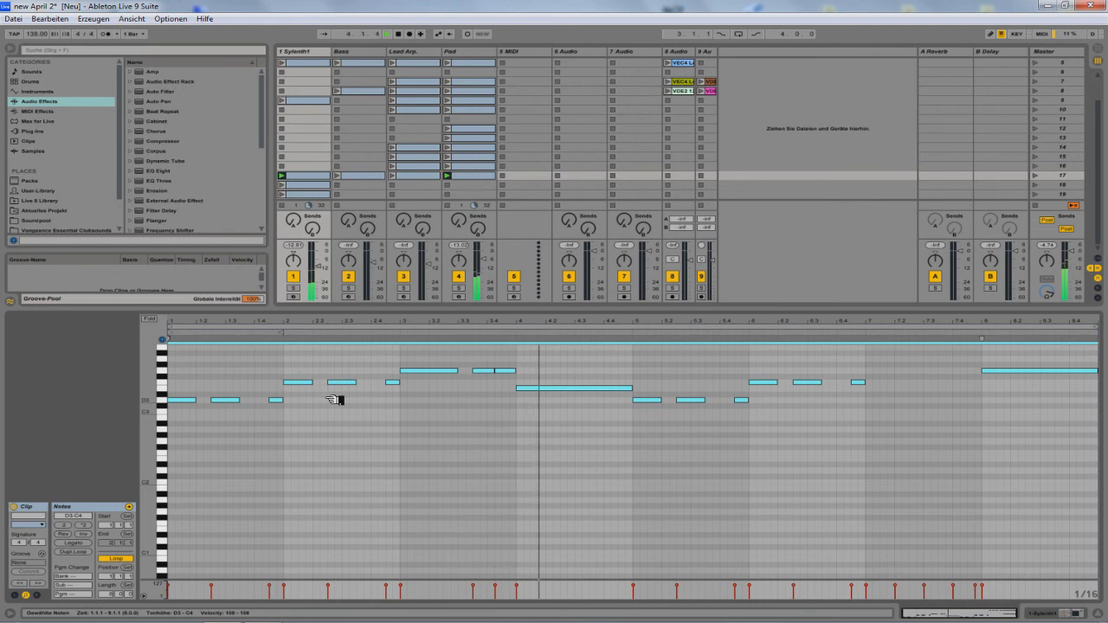
Step: In the Sylenth1 clip, move bar 4's E3 to F3 and bar 7's C4 notes to G3, removing bar 8's long C4
click(544, 389)
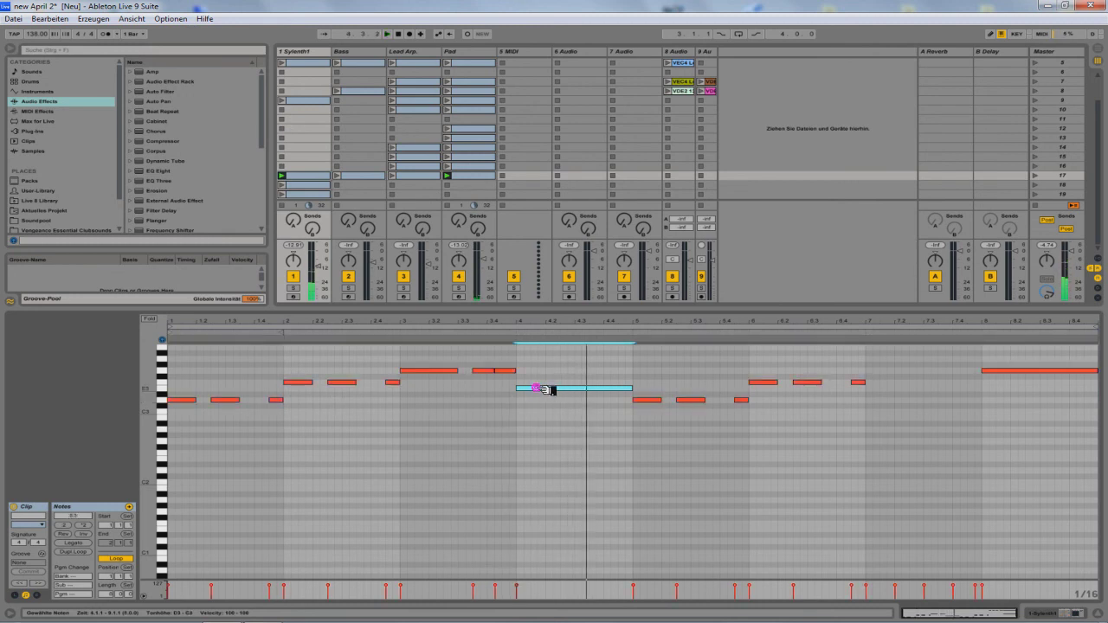
mouse_move(548, 390)
mouse_down()
mouse_move(549, 400)
mouse_move(547, 384)
mouse_up()
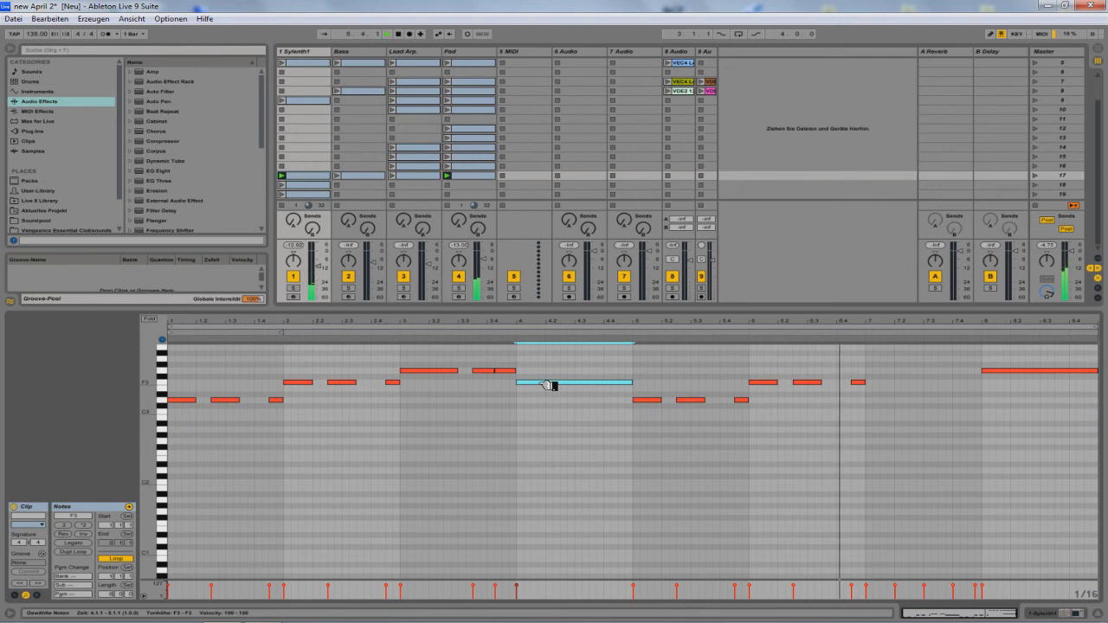
scroll(832, 427, up, 2)
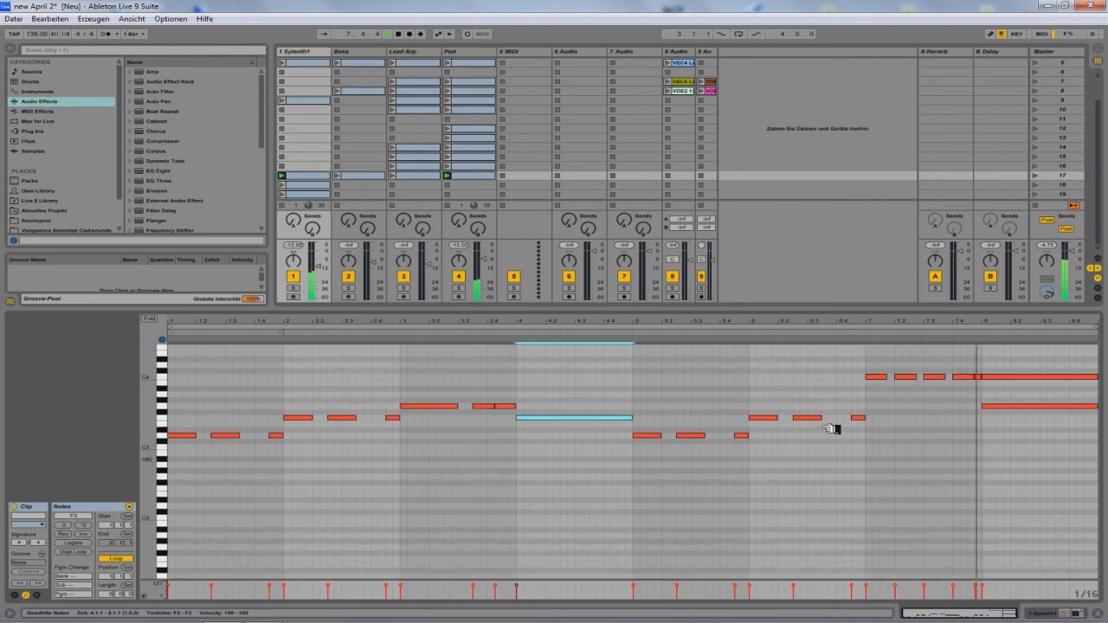
drag(883, 376, 883, 404)
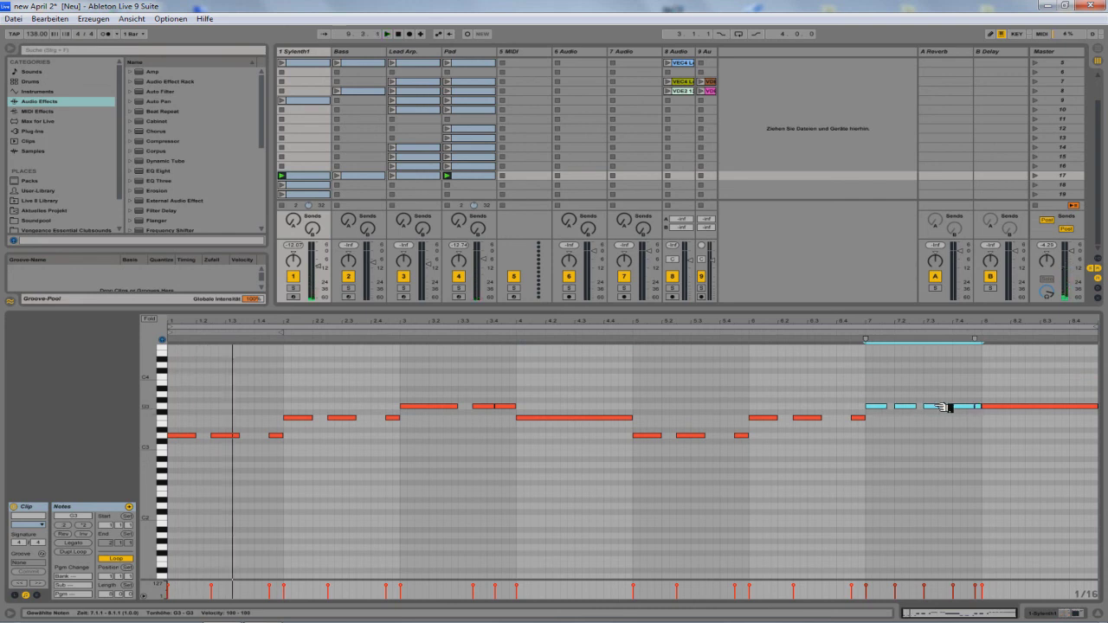
Step: In bar 7 of the Sylenth1 clip, raise the last three G3 notes to A3, C4 and D4 respectively
drag(965, 406, 964, 395)
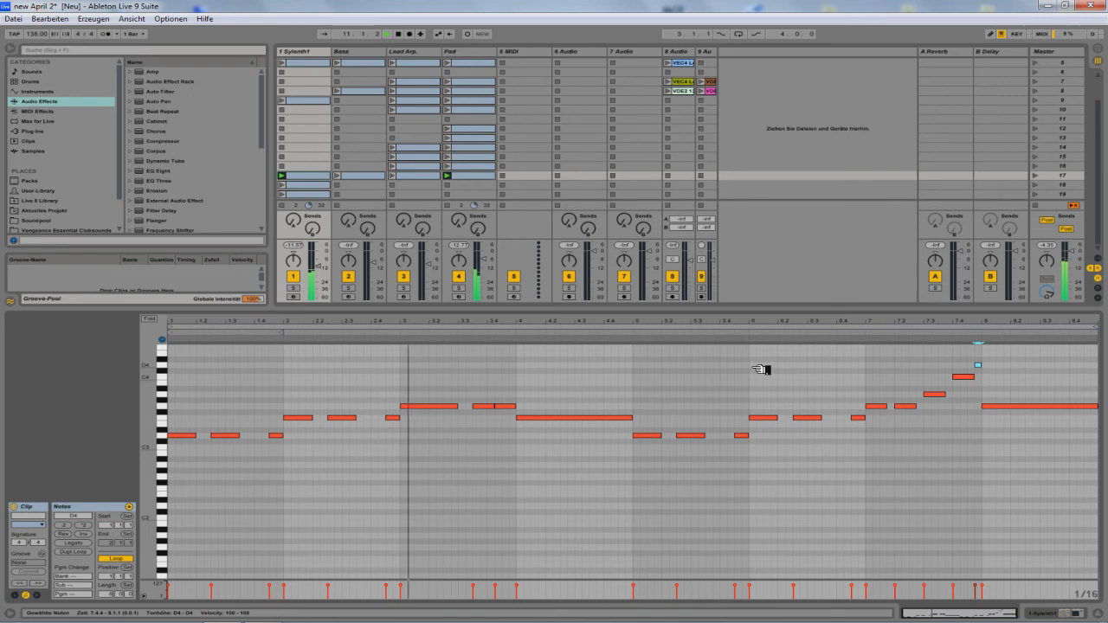
Step: Add the scene 17 Lead Arp. and Bass clips to the playback, plus the scene 8 VDE2 loops on the 8 Audio and 9 Audio tracks
click(397, 177)
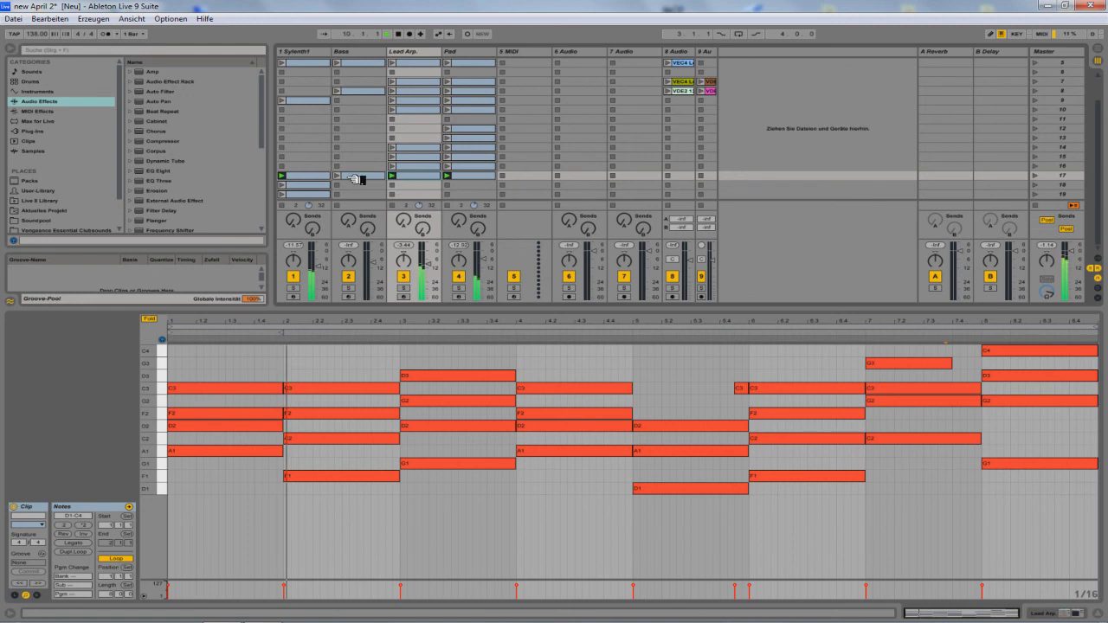
click(344, 176)
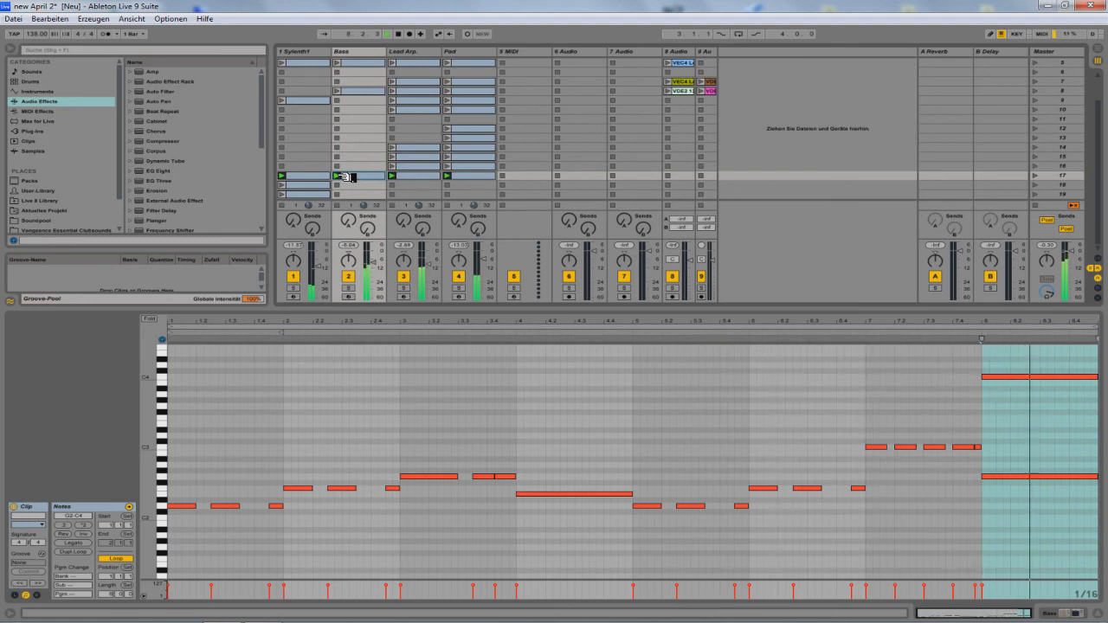
click(675, 91)
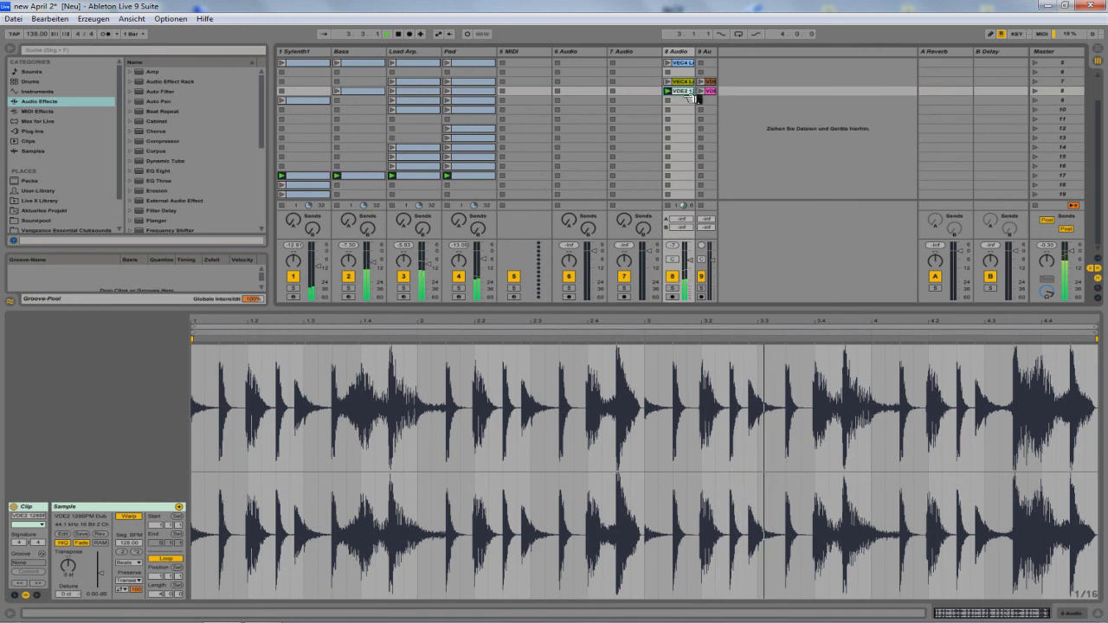
click(709, 91)
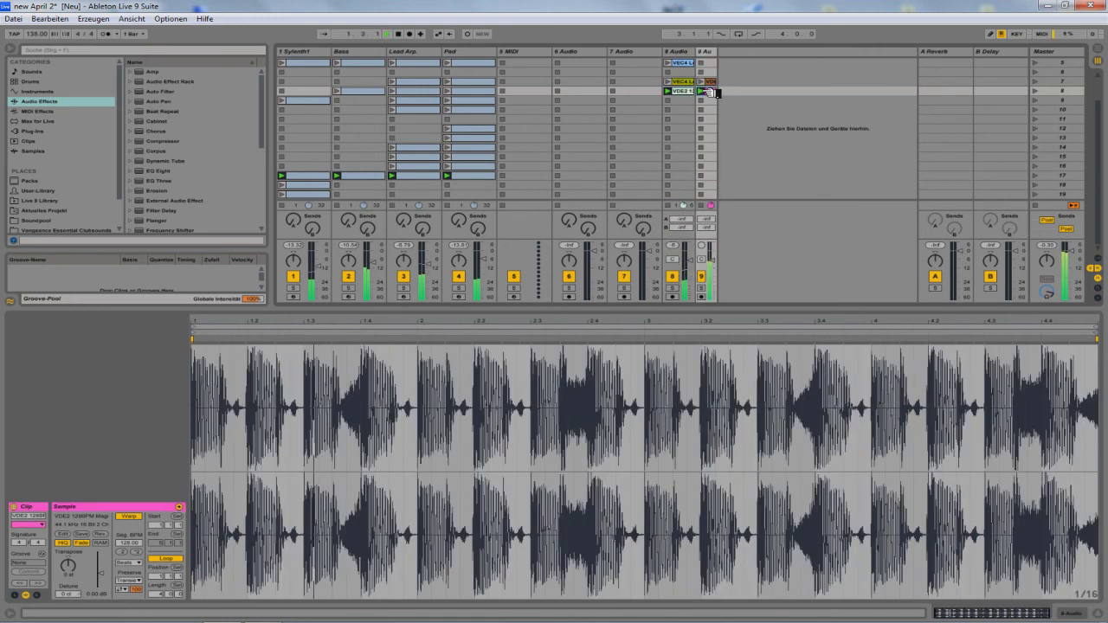
click(708, 82)
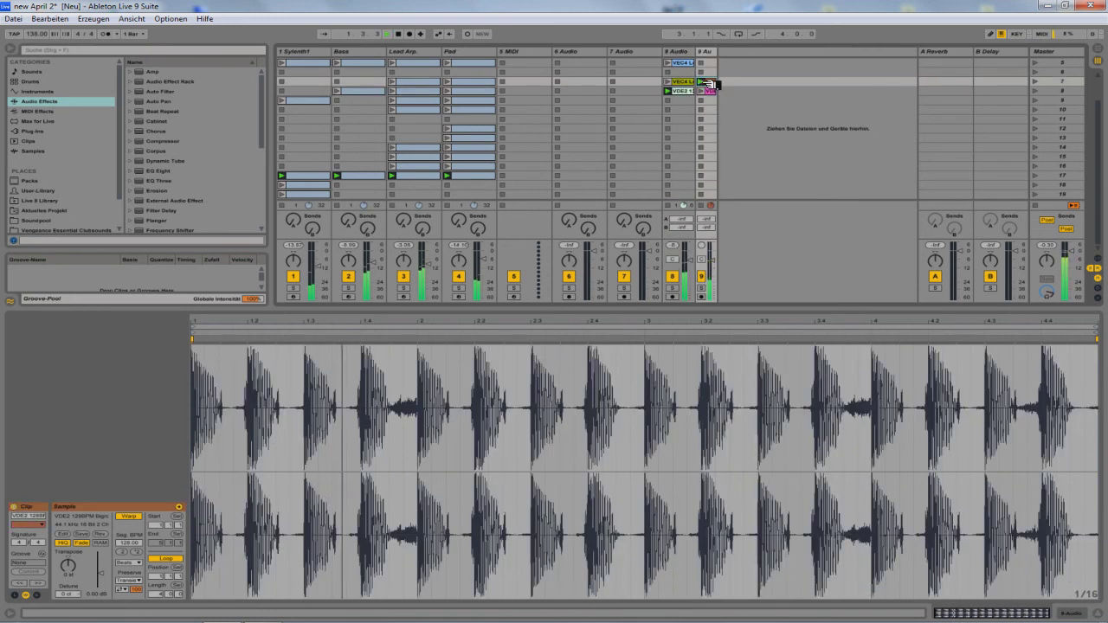
click(708, 91)
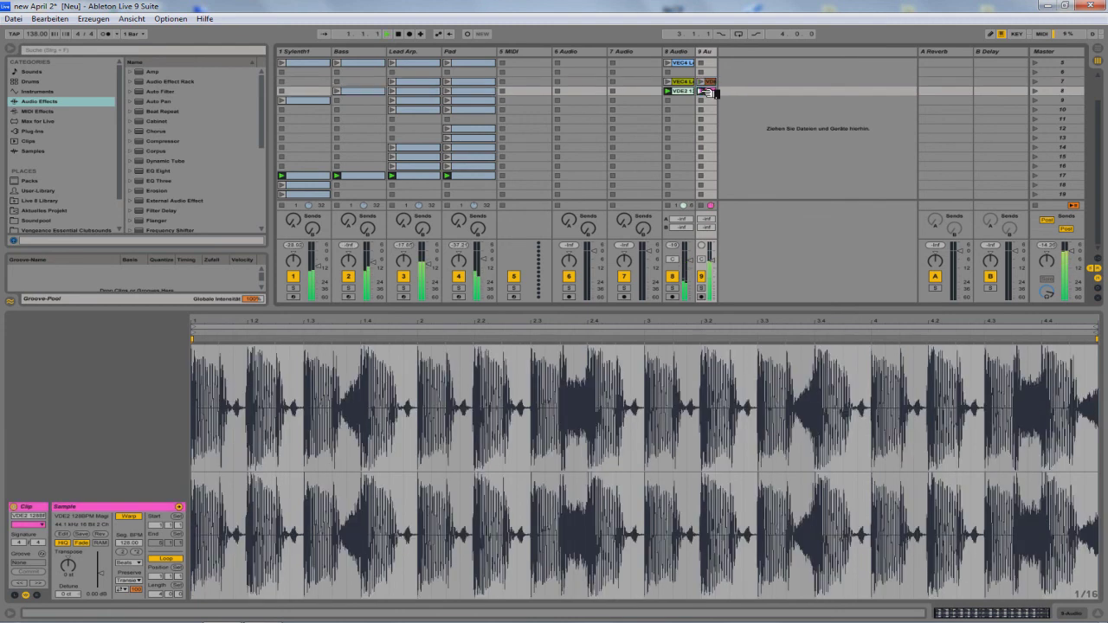